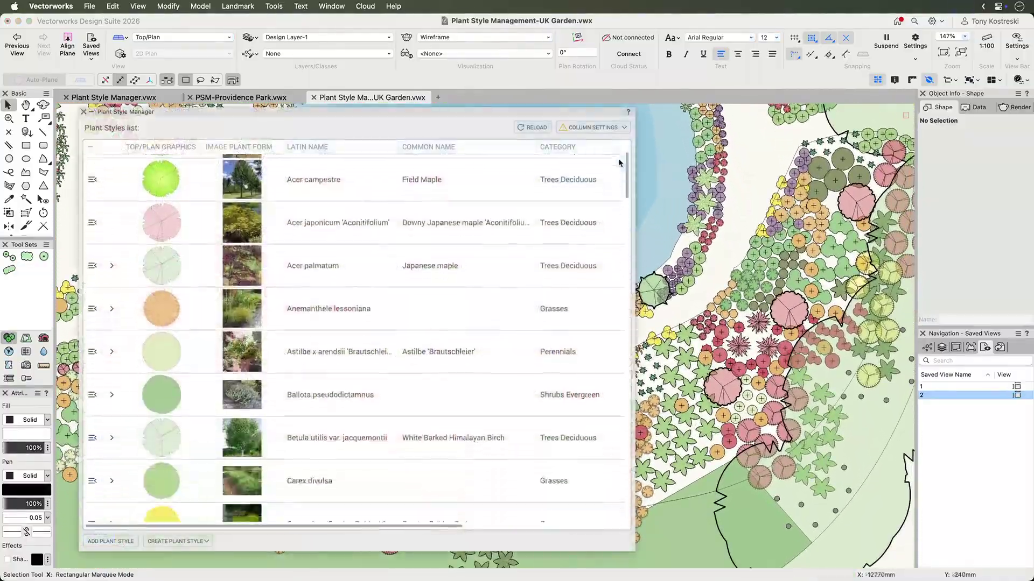
# Scroll down through the plant styles list in the Plant Style Manager
pyautogui.scroll(-10, 619, 162)
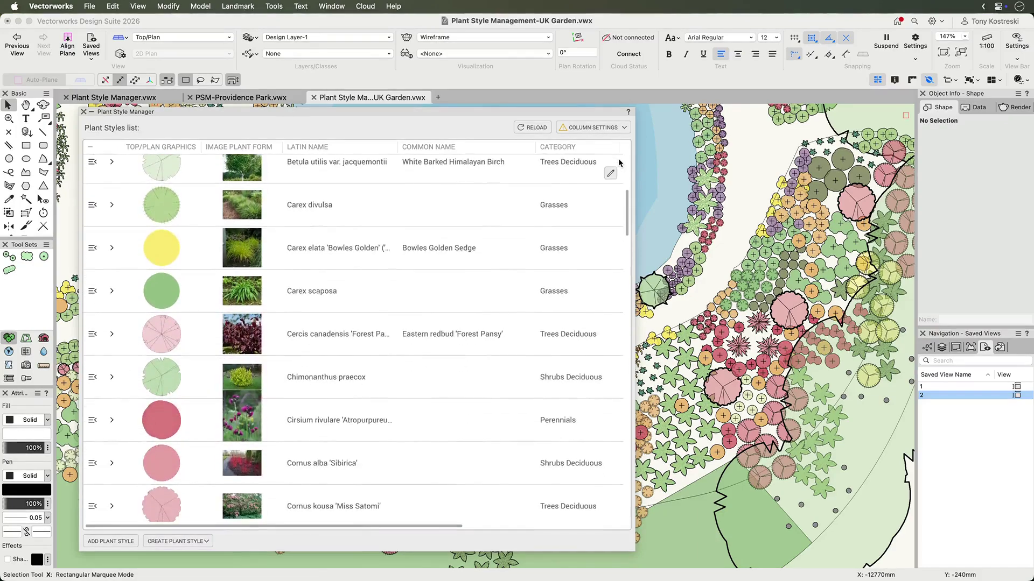
pyautogui.scroll(-6, 620, 163)
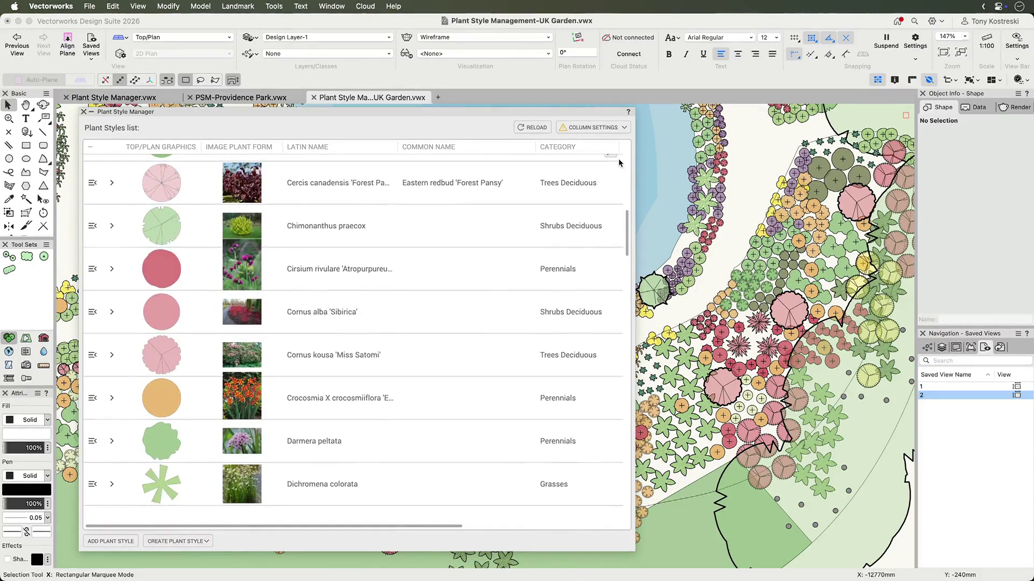
pyautogui.scroll(-2, 619, 162)
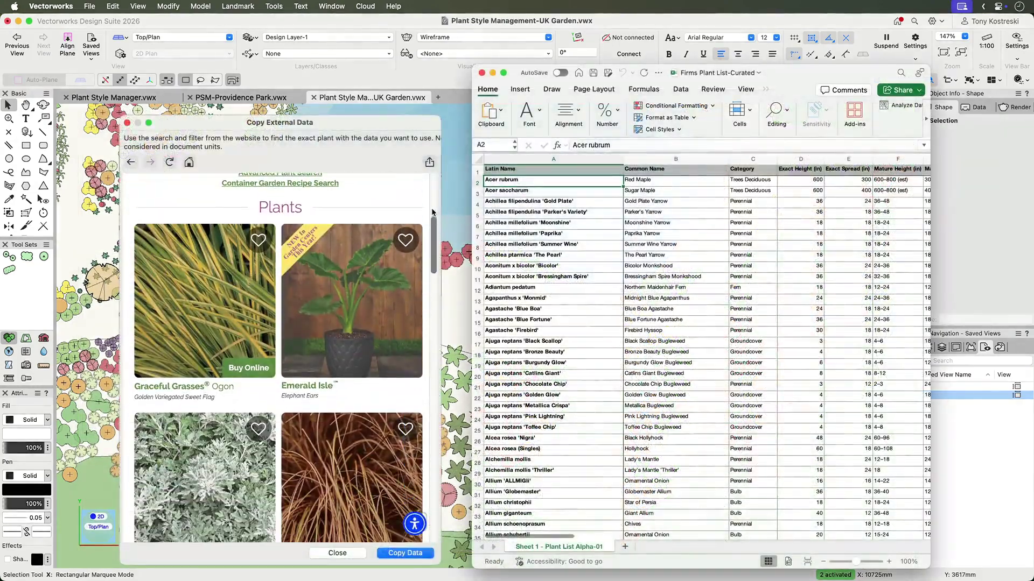
pyautogui.scroll(-10, 432, 212)
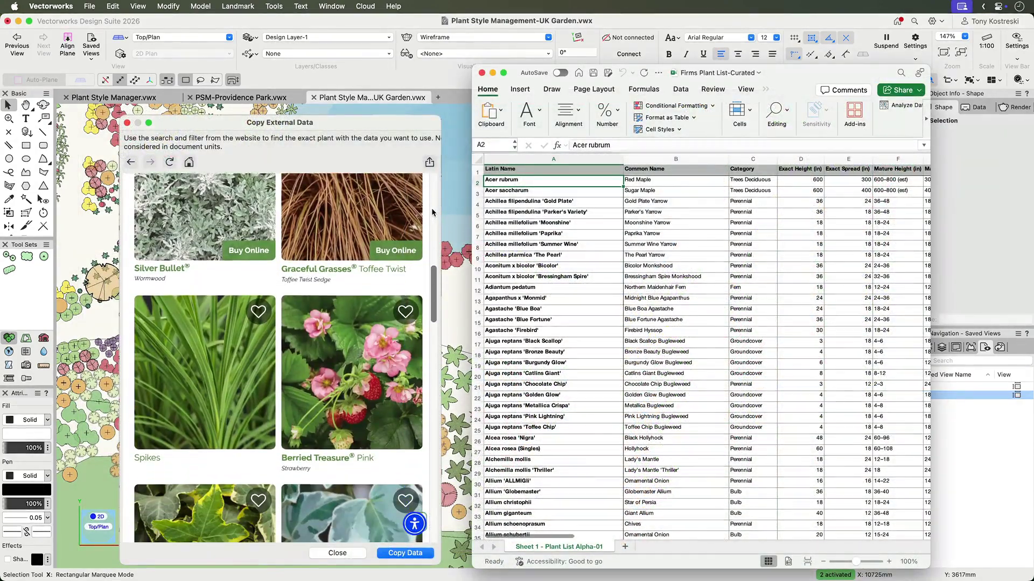
# Draw an arcing row of Cirsium rivulare 'Atropurpureum' plants starting beside the letter E
pyautogui.scroll(-5, 432, 212)
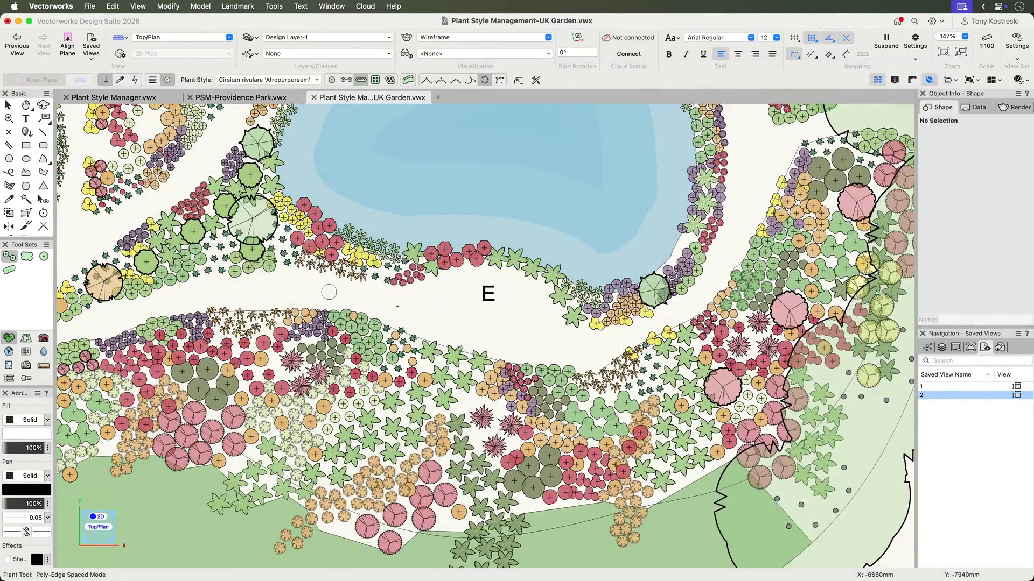
pyautogui.click(418, 296)
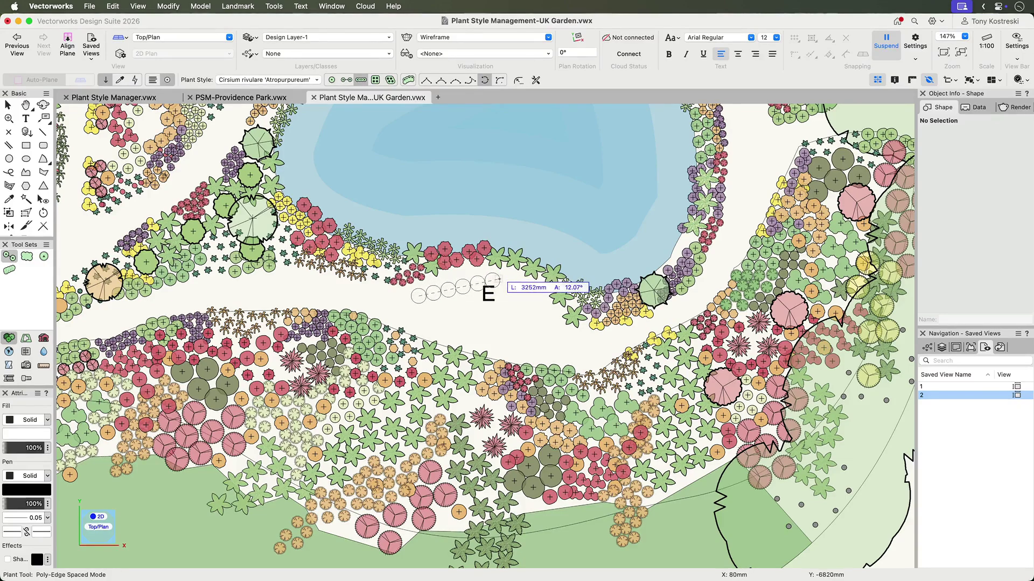
pyautogui.click(484, 280)
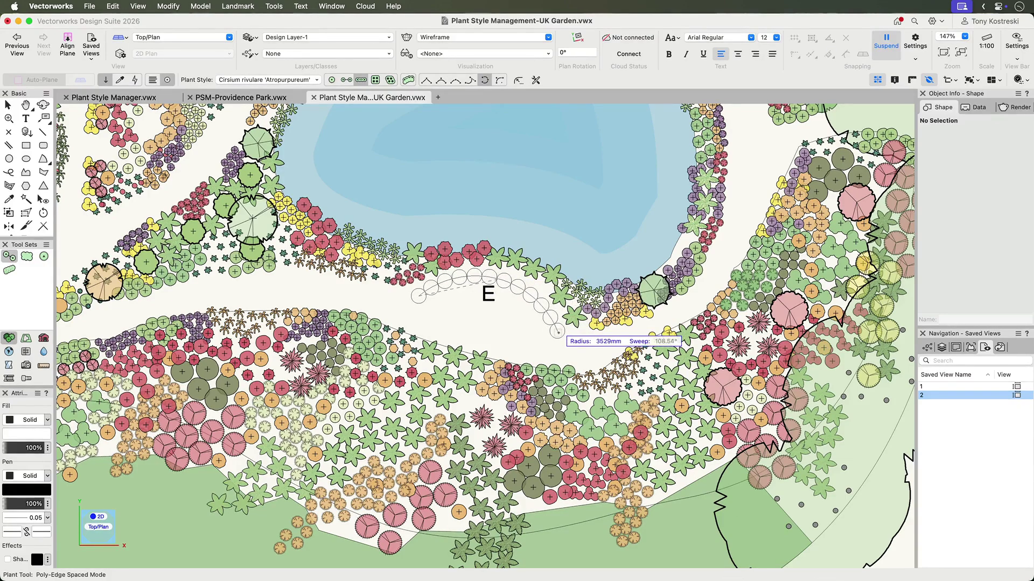
pyautogui.doubleClick(558, 331)
pyautogui.press('x')
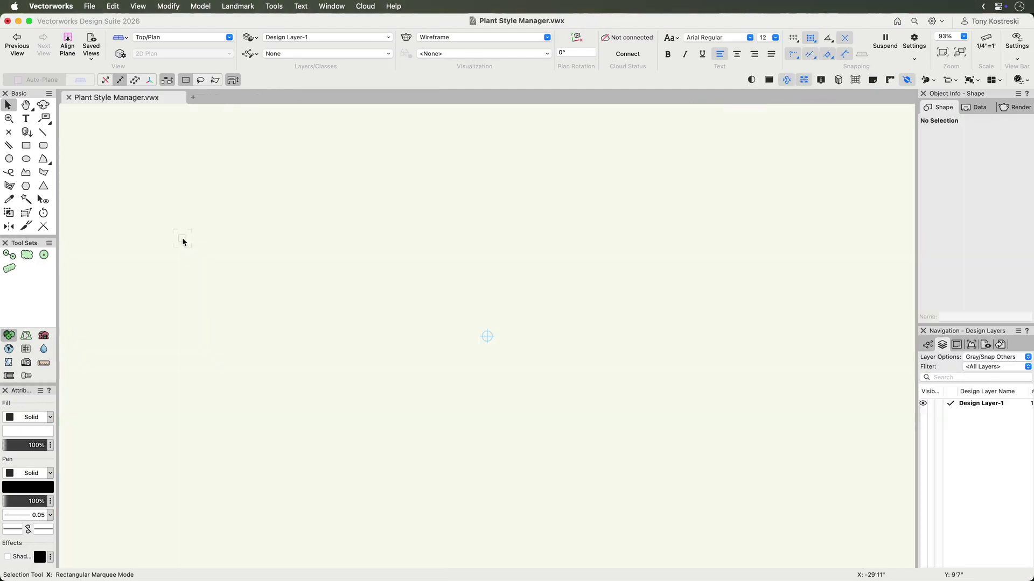
# With the Plant tool, browse the Photorealistic, Models and Basic Top Plan plant style libraries
pyautogui.click(9, 254)
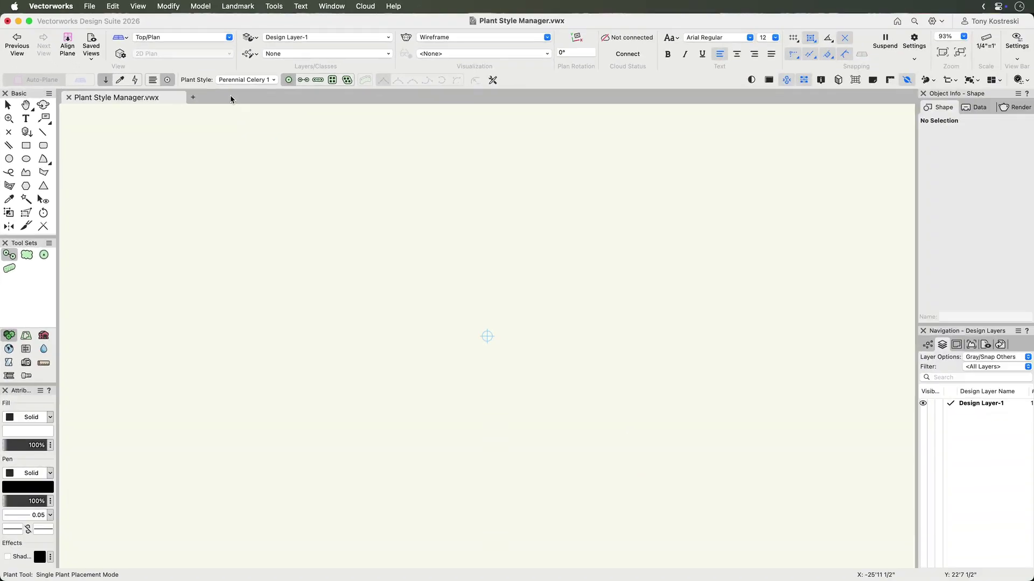
pyautogui.click(246, 80)
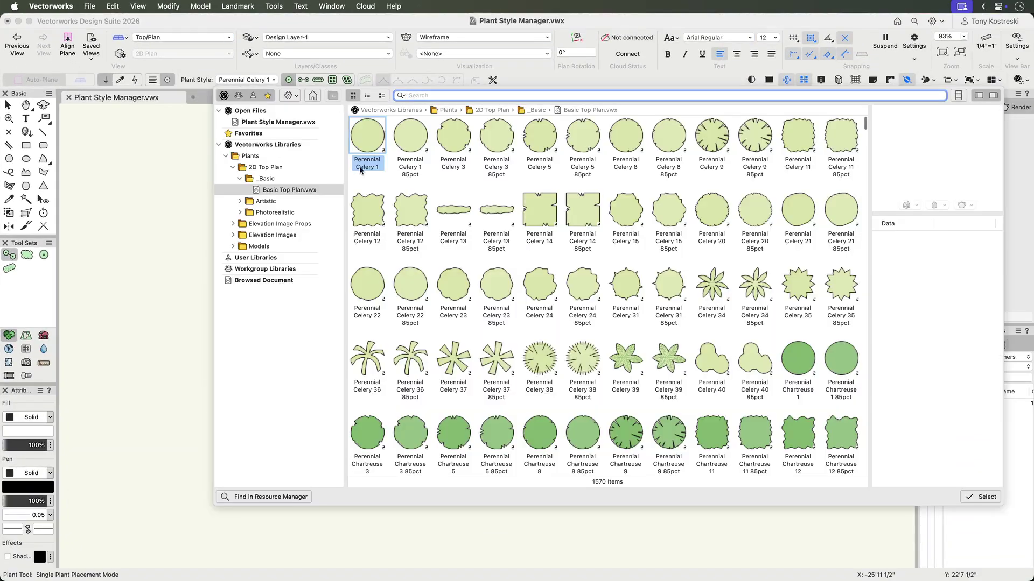
pyautogui.scroll(-5, 360, 170)
pyautogui.scroll(-5, 361, 170)
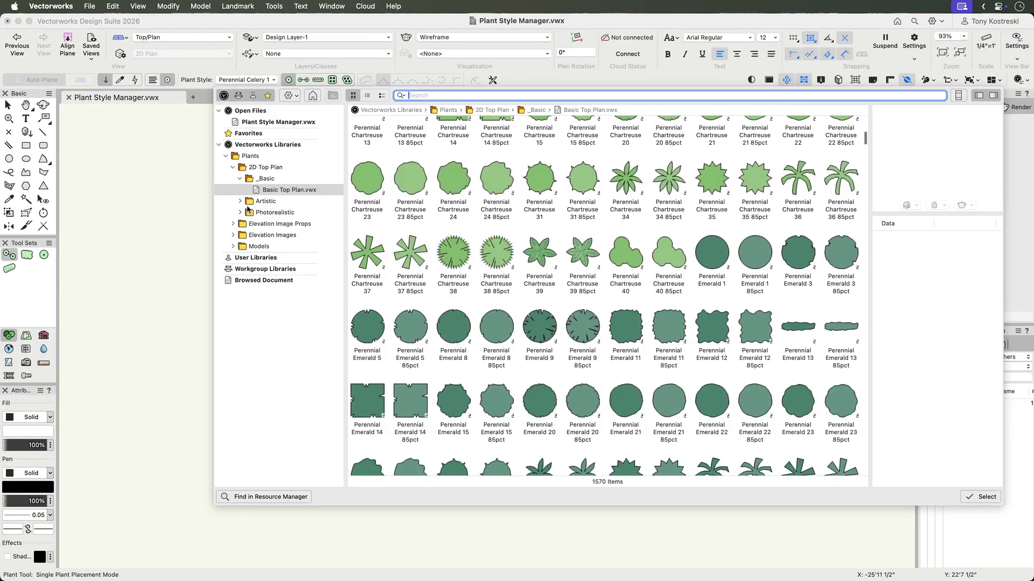
pyautogui.click(240, 212)
pyautogui.click(247, 280)
pyautogui.click(282, 292)
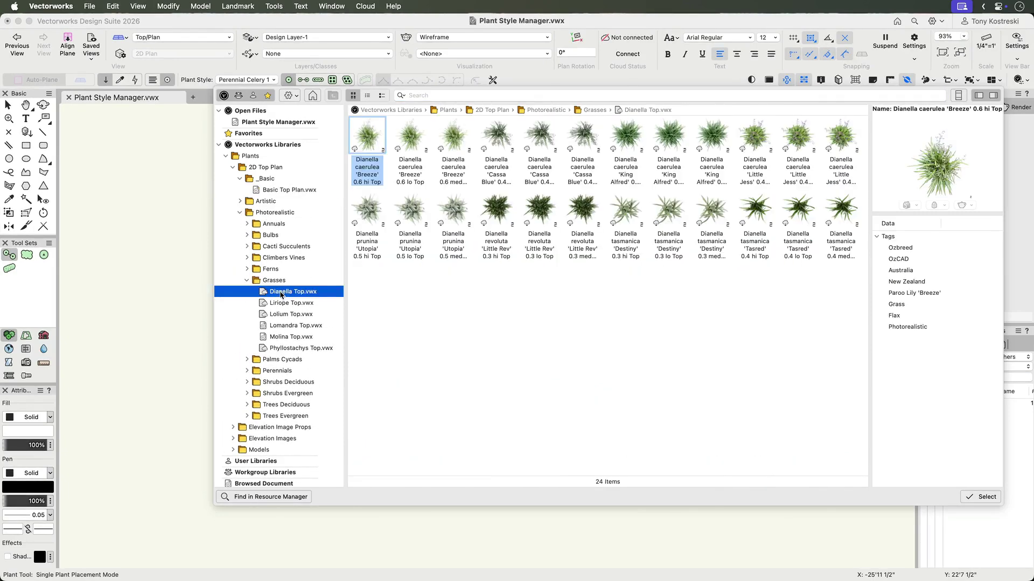
pyautogui.click(233, 450)
pyautogui.click(240, 472)
pyautogui.scroll(-3, 269, 475)
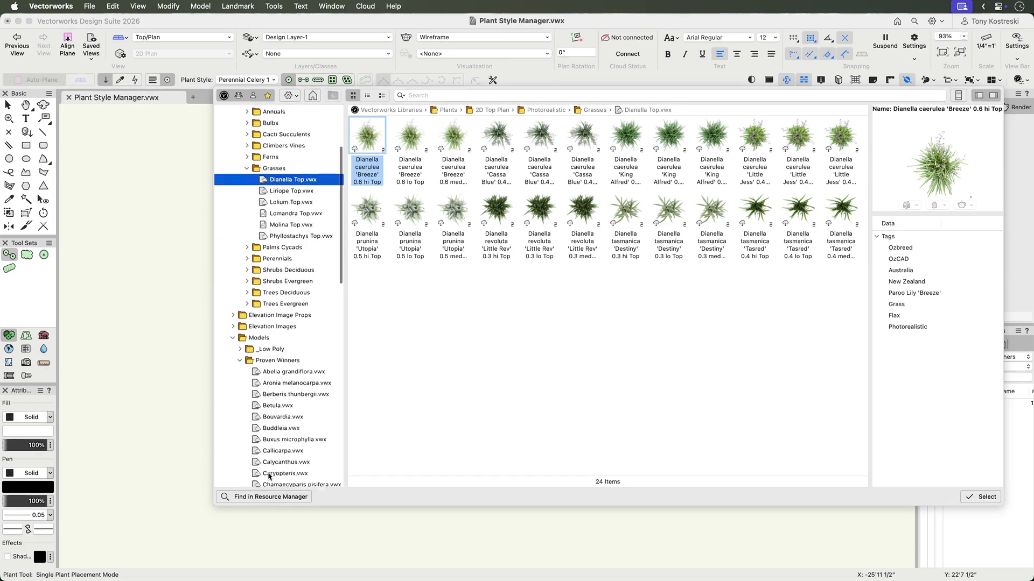
pyautogui.click(280, 416)
pyautogui.scroll(3, 280, 247)
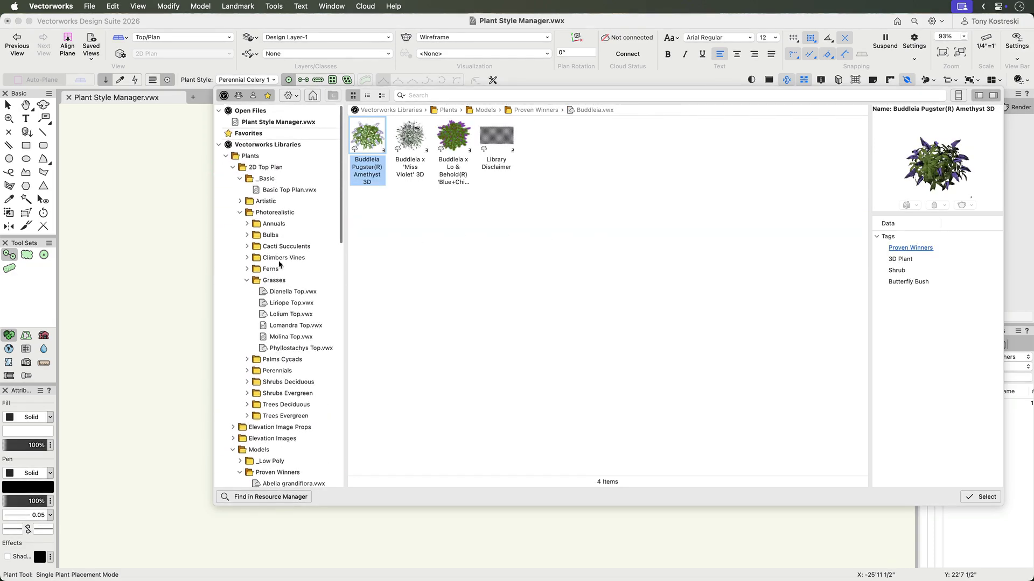
pyautogui.click(278, 190)
# Search 'shrub' and select Shrub Linden Green 2 45pct as the plant style
pyautogui.click(497, 95)
pyautogui.write('shrub')
pyautogui.press('Return')
pyautogui.scroll(-5, 579, 321)
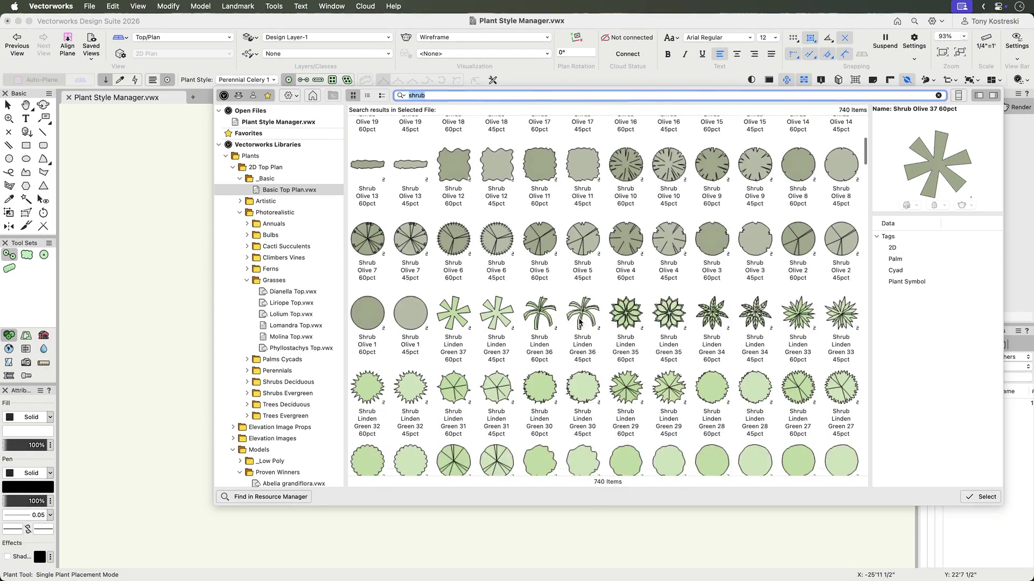
pyautogui.scroll(-10, 580, 322)
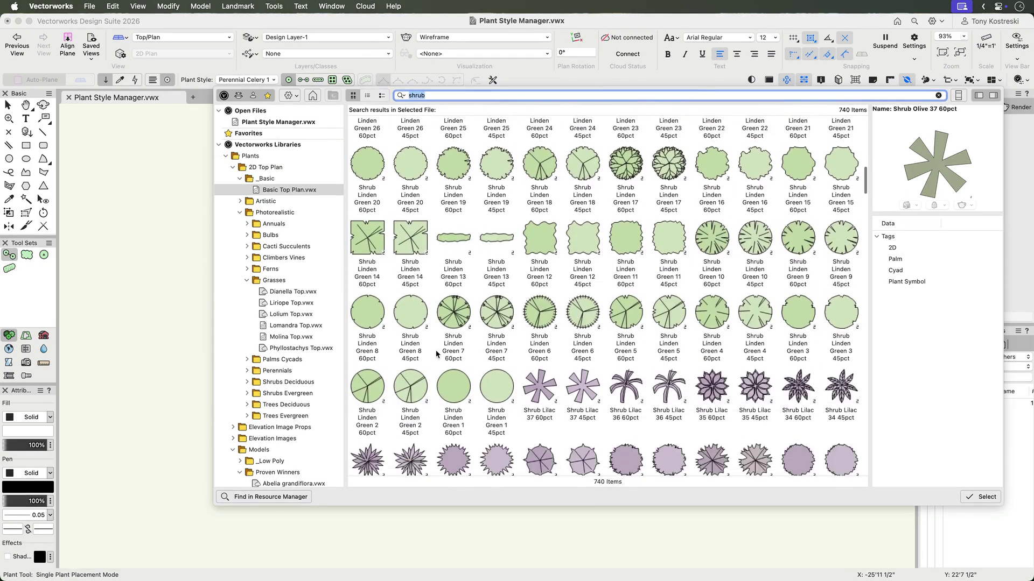
pyautogui.click(412, 384)
pyautogui.click(979, 497)
# Place four Shrub Linden Green 2 45pct plants in a zigzag cluster
pyautogui.press('u')
pyautogui.click(487, 336)
pyautogui.click(511, 303)
pyautogui.click(531, 339)
pyautogui.doubleClick(551, 303)
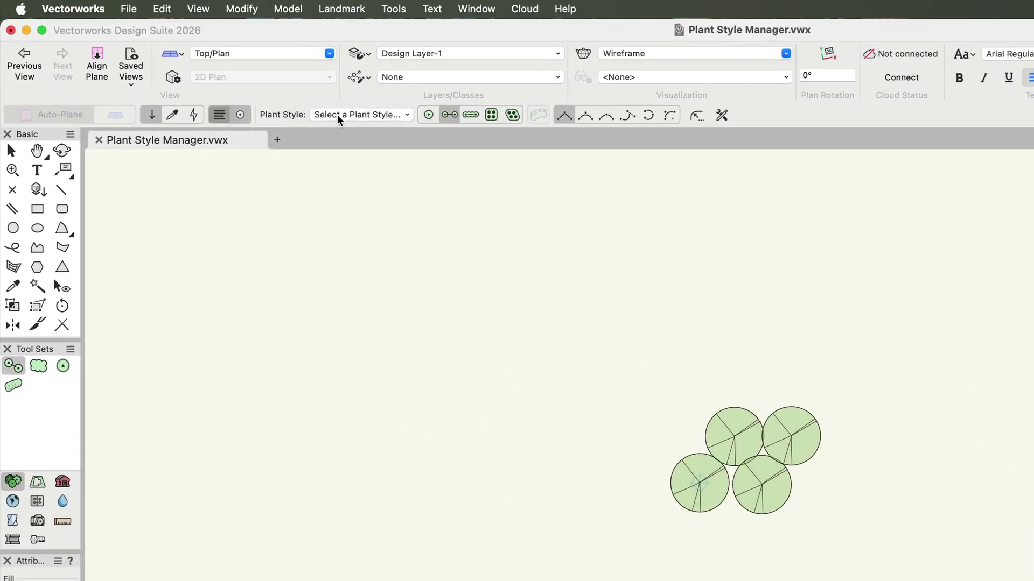
# Search the plant data content categories for 'hydrange'
pyautogui.click(337, 114)
pyautogui.click(317, 217)
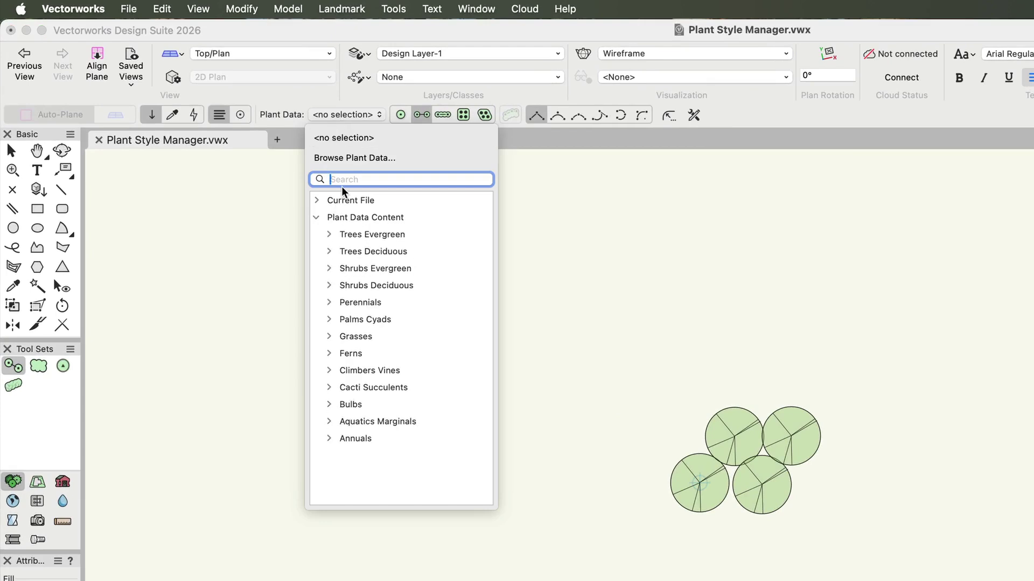
pyautogui.write('hydrange')
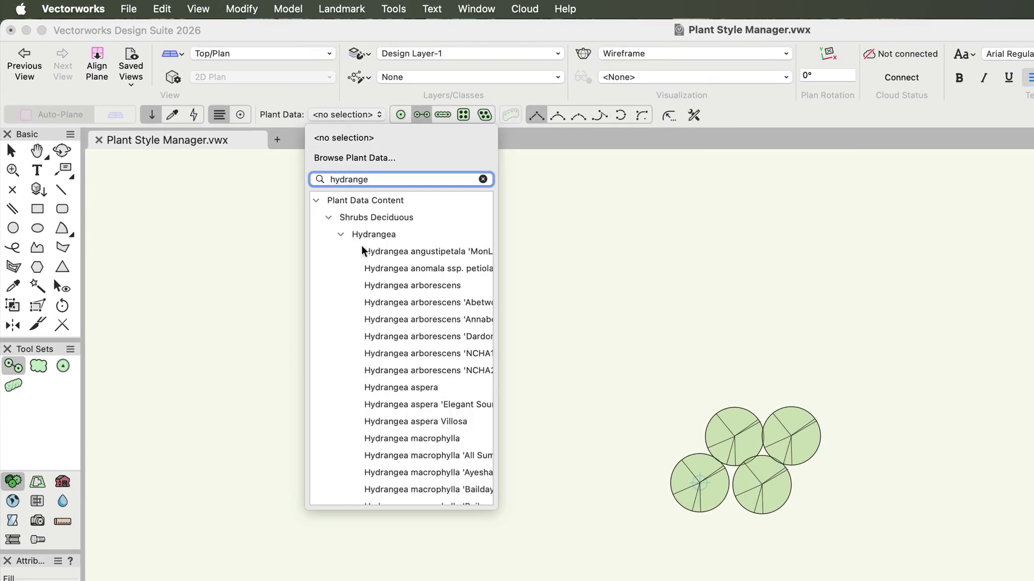
pyautogui.scroll(-5, 365, 255)
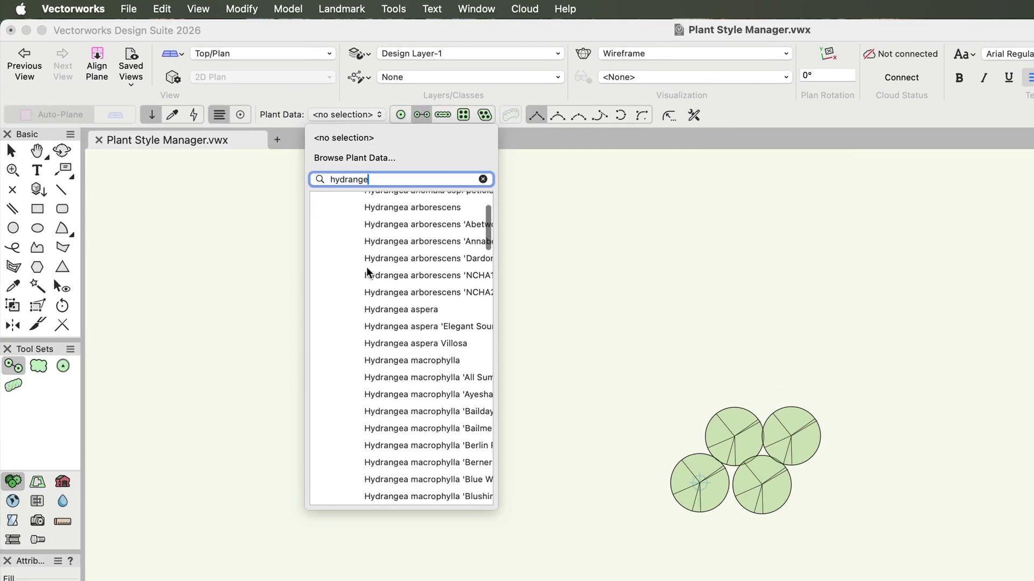
# Filter the full plant content table by water range and choose Oakleaf Hydrangea
pyautogui.click(342, 158)
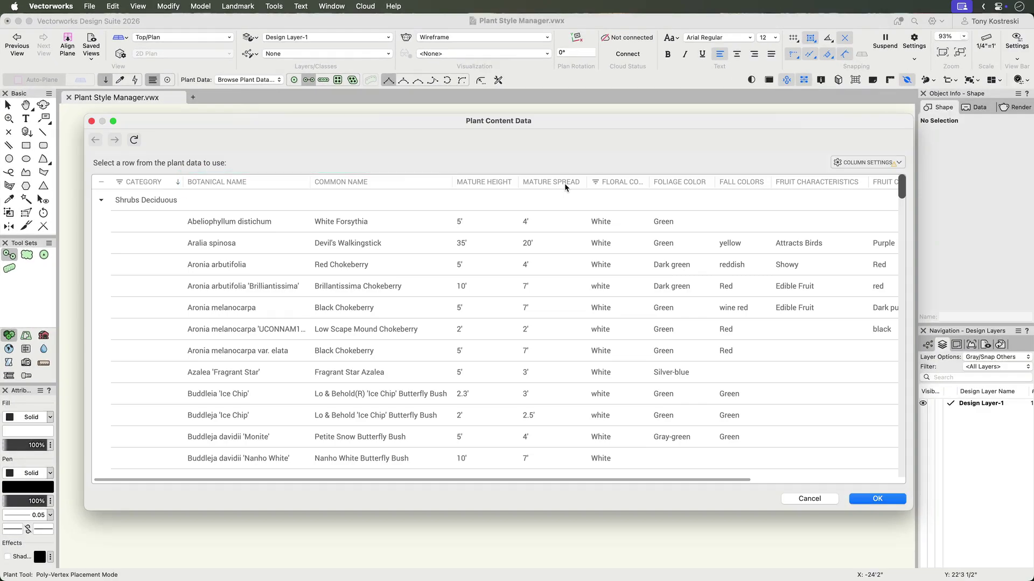
pyautogui.click(595, 182)
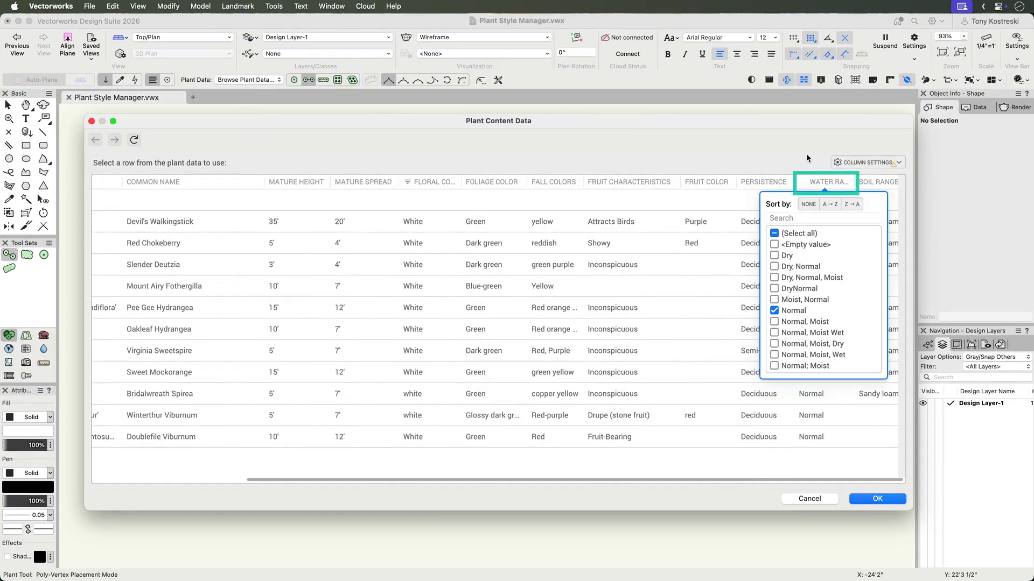
pyautogui.click(806, 153)
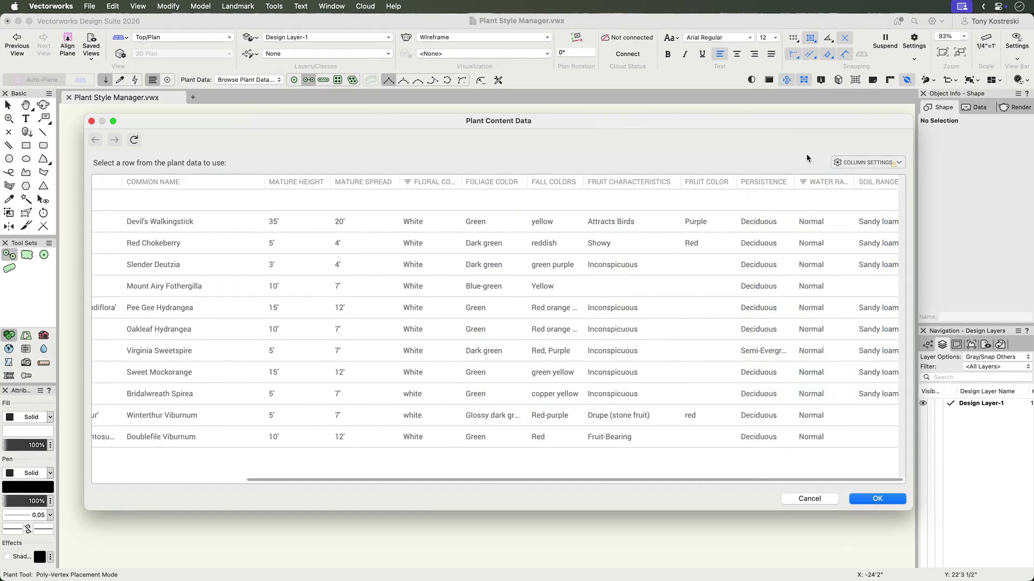
pyautogui.hscroll(-5, 485, 329)
pyautogui.click(425, 329)
pyautogui.click(867, 499)
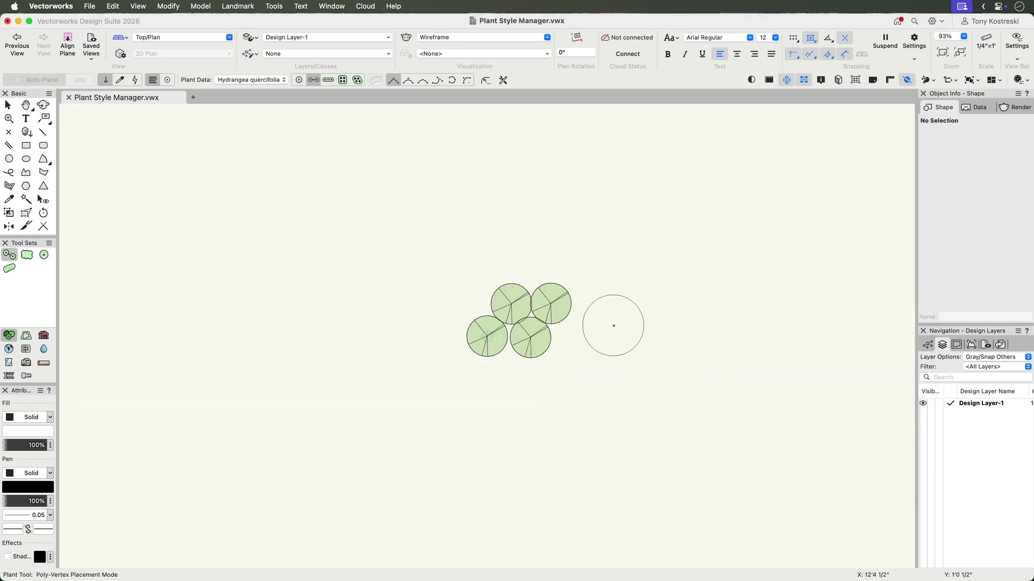
# Place three Oakleaf Hydrangea plants right of the shrubs and orbit the 3D view
pyautogui.click(613, 326)
pyautogui.click(641, 282)
pyautogui.doubleClick(671, 323)
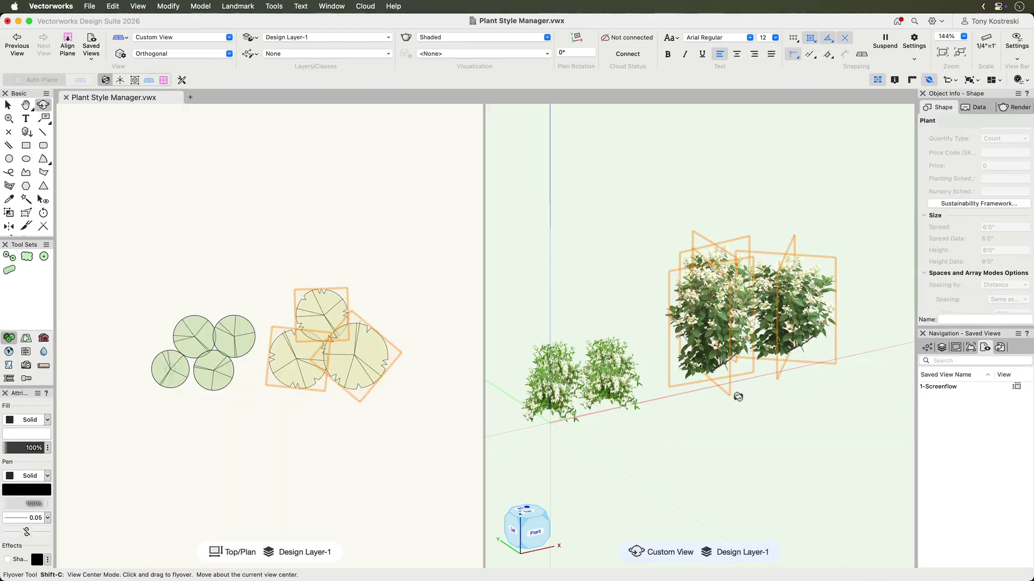
pyautogui.moveTo(734, 397); pyautogui.dragTo(810, 392)
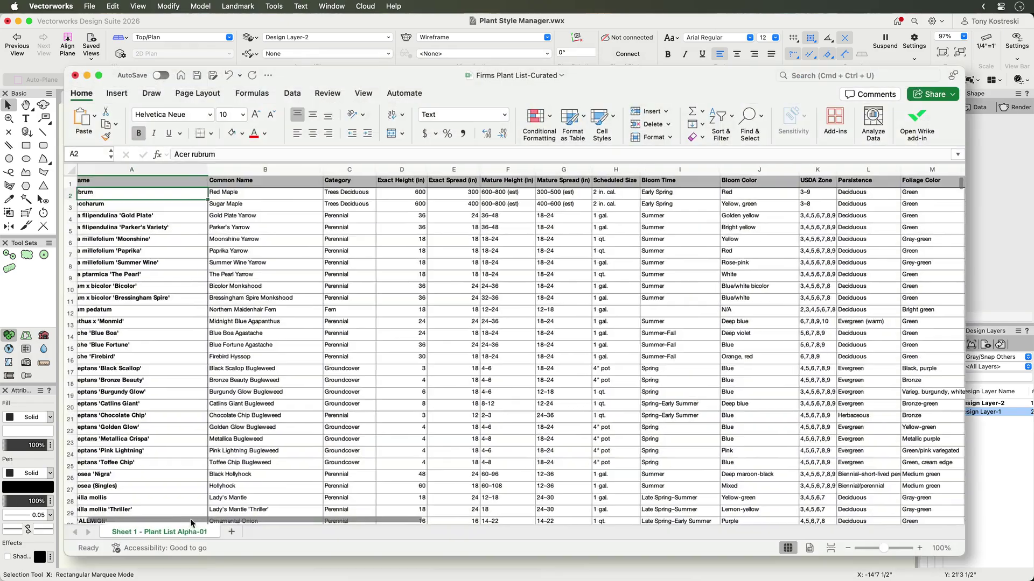
# Scroll sideways across the plant attribute columns of the Firms Plant List-Curated sheet
pyautogui.hscroll(10, 234, 525)
pyautogui.moveTo(234, 526); pyautogui.dragTo(401, 533)
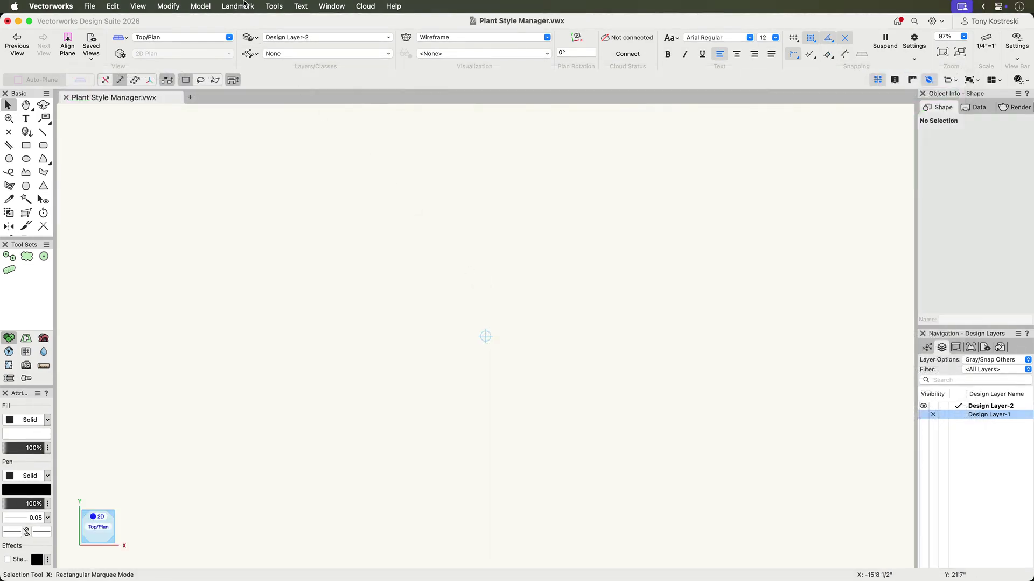
# Run Create Plant Styles from List and open Firms Plant List-Curated.xlsx from Firm Resources
pyautogui.click(246, 6)
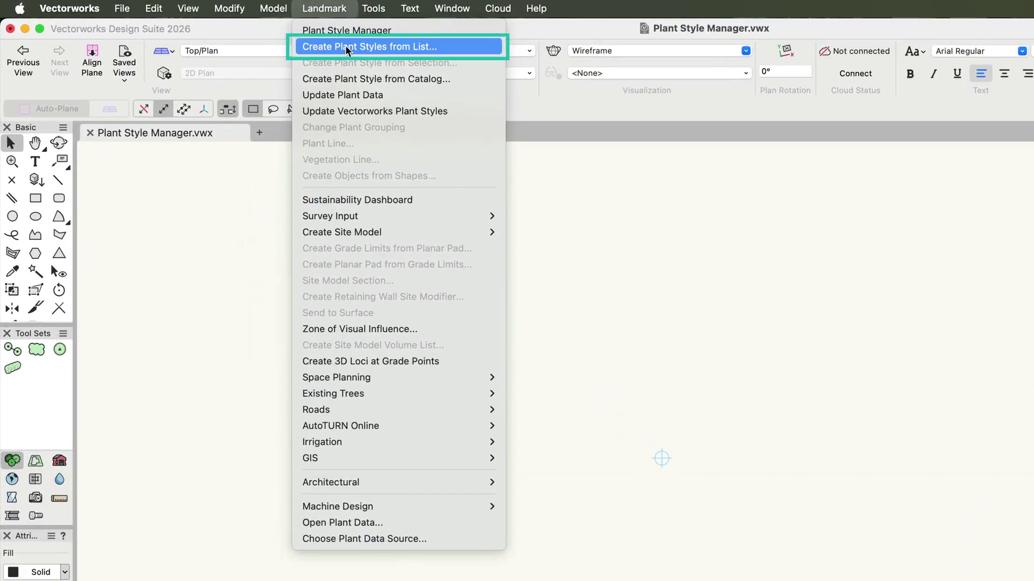
pyautogui.press('super+shift+f')
pyautogui.write('Create plant list')
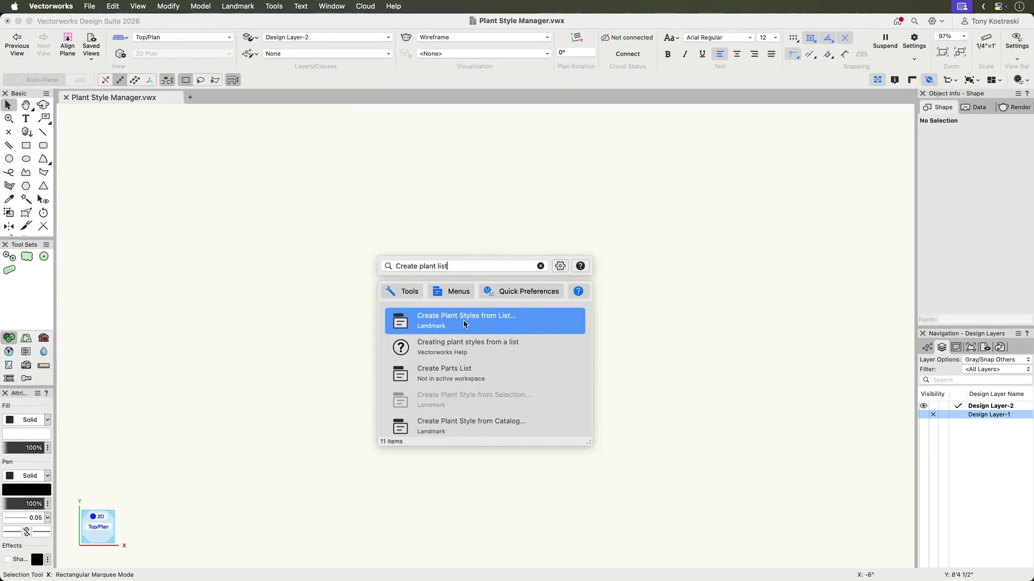
pyautogui.click(465, 323)
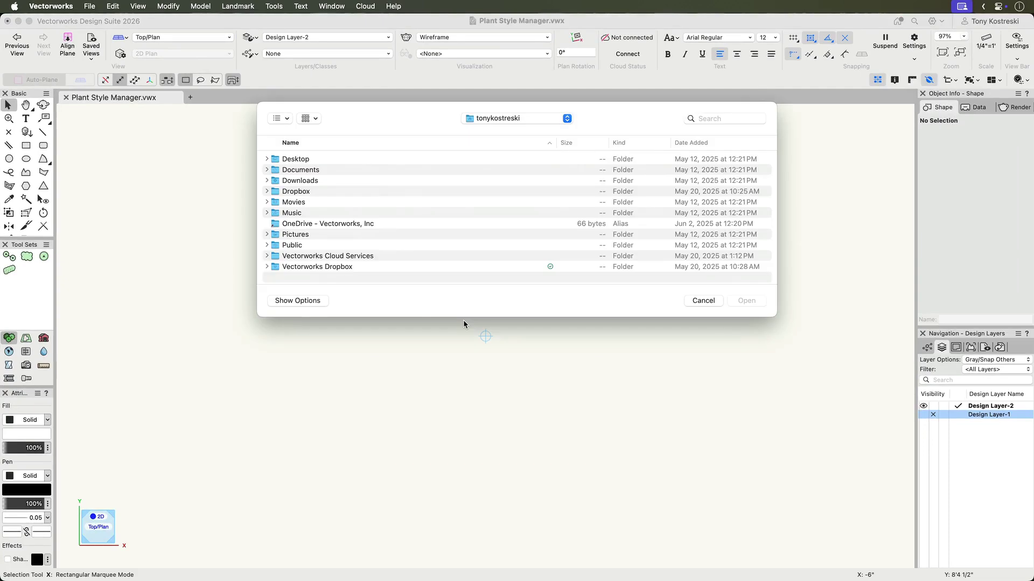
pyautogui.doubleClick(346, 170)
pyautogui.doubleClick(350, 212)
pyautogui.click(358, 159)
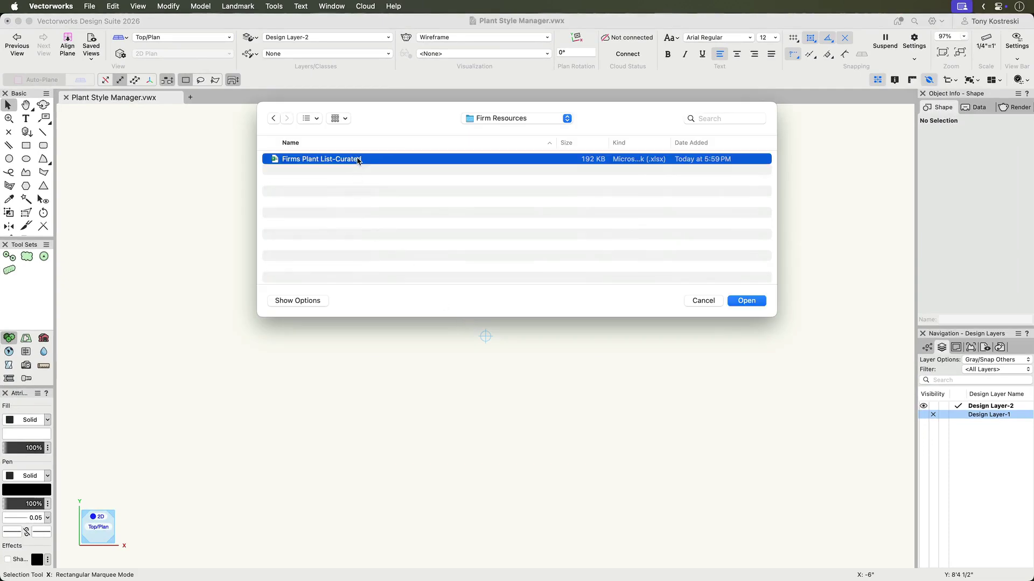
pyautogui.click(749, 305)
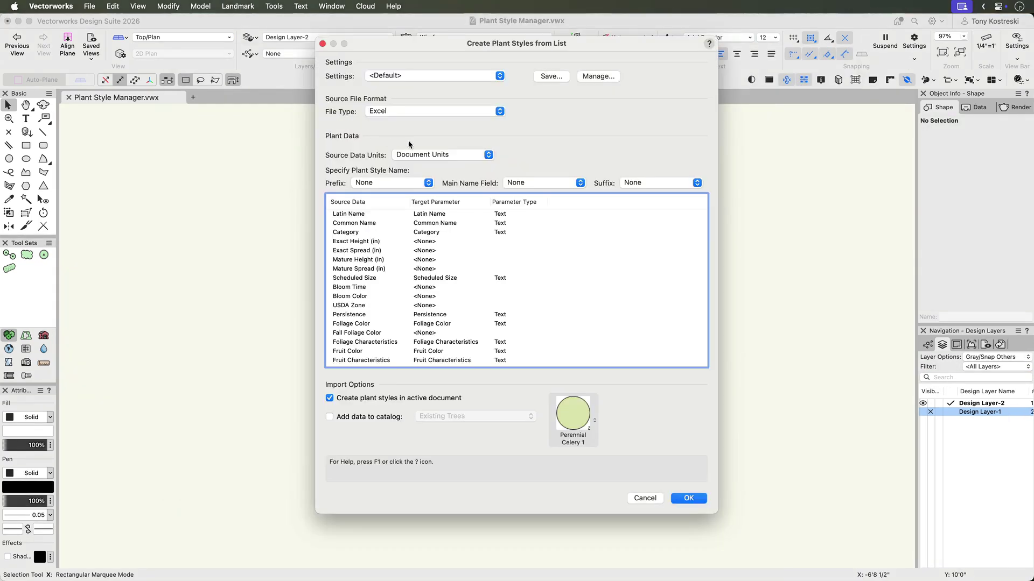
# Use Inches for source units; map Mature Spread, Bloom Time→Blooms Begin, Bloom Color→Floral Color
pyautogui.click(432, 155)
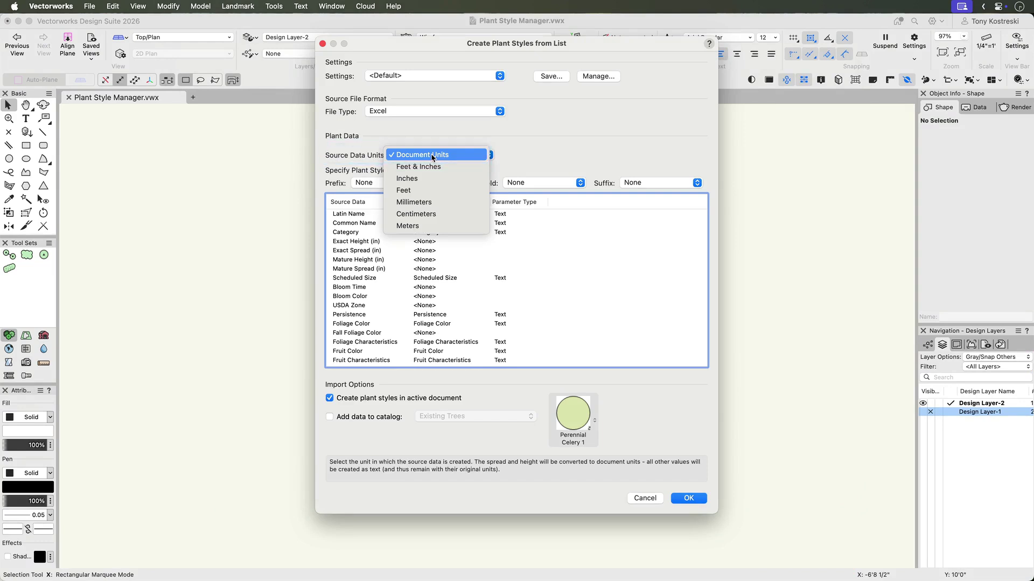
pyautogui.click(430, 179)
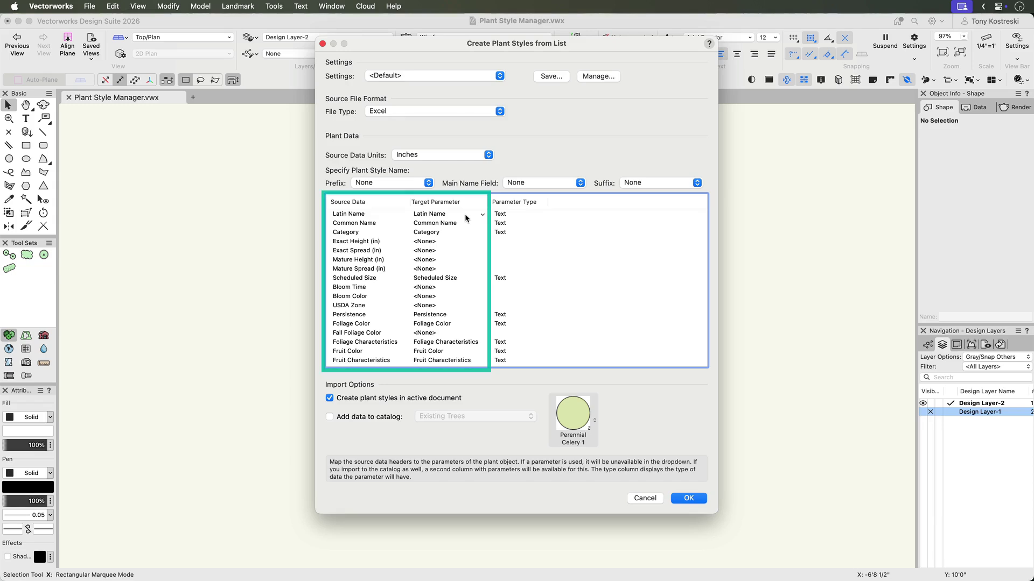
pyautogui.click(484, 269)
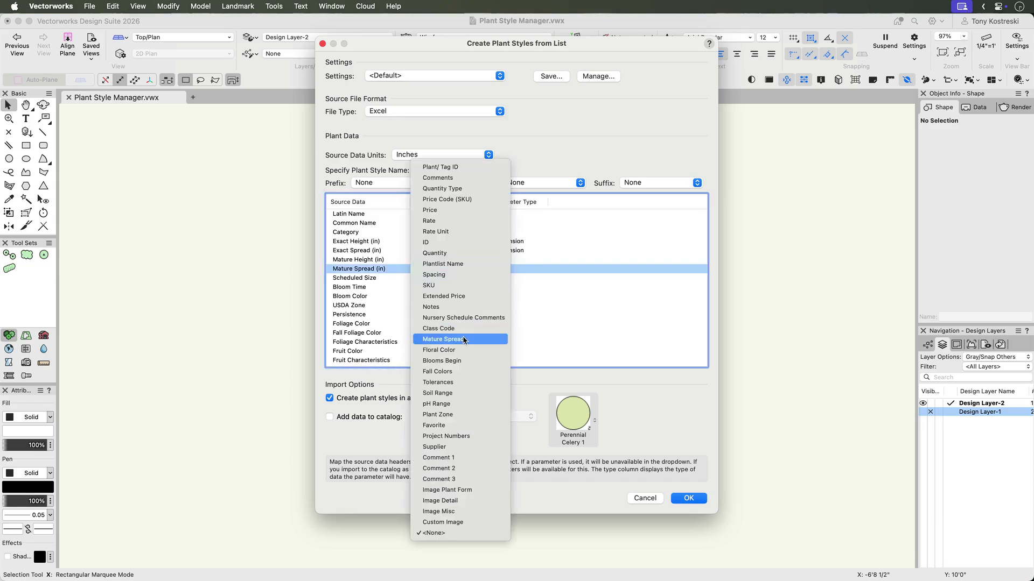
pyautogui.click(464, 340)
pyautogui.click(480, 286)
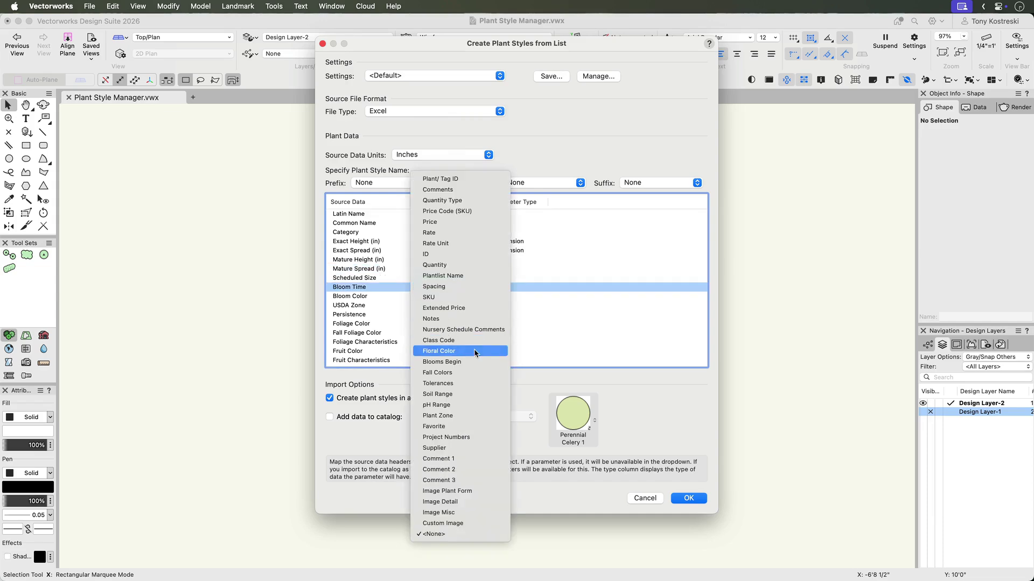
pyautogui.click(476, 353)
pyautogui.click(481, 295)
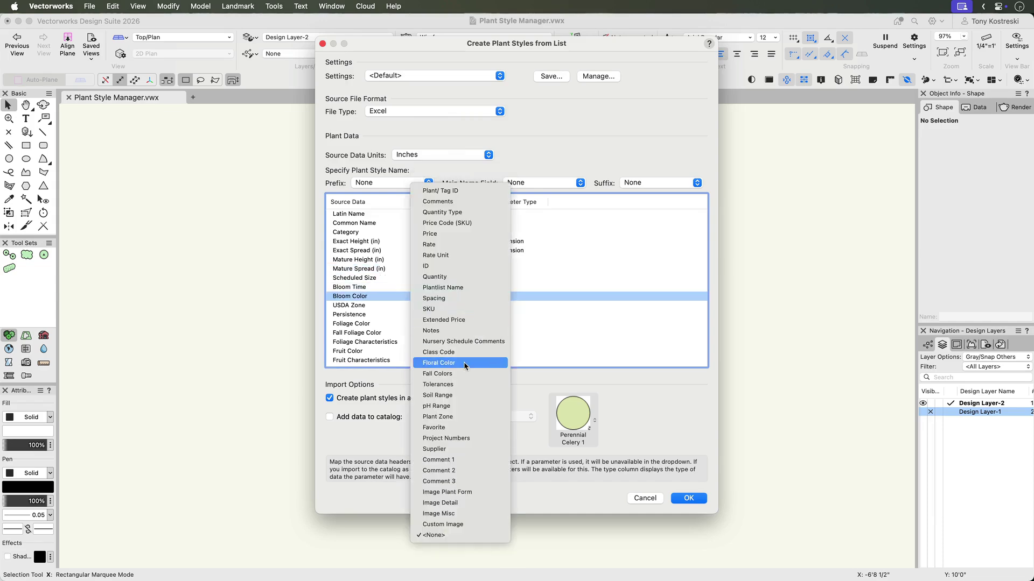
pyautogui.click(464, 362)
# Save the import settings under the name Excel
pyautogui.click(552, 75)
pyautogui.write('Excel')
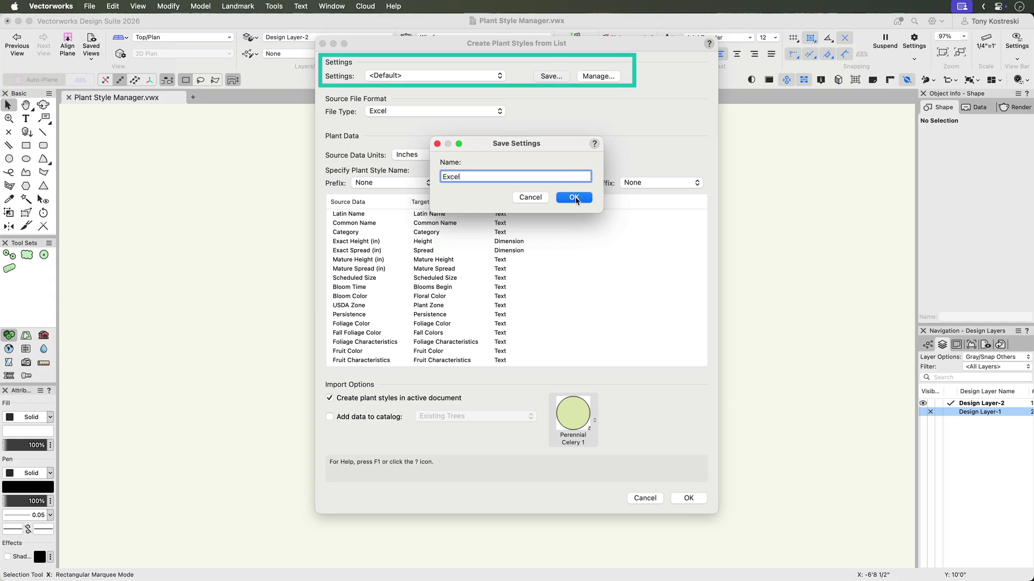
pyautogui.click(574, 198)
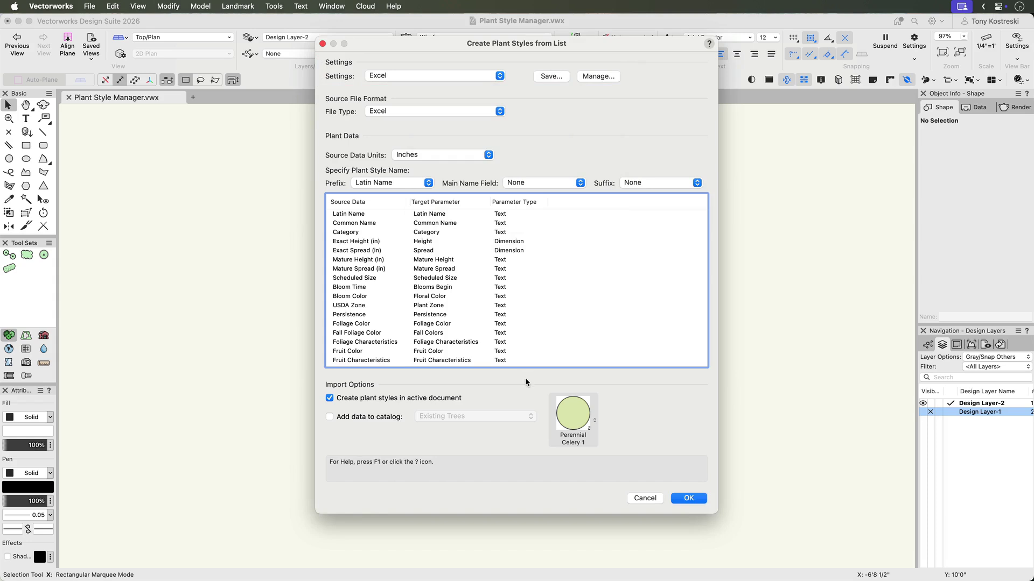
# Pick Shrub Linden Green 1 60pct from the resource selector as the plants' 2D symbol
pyautogui.click(575, 417)
pyautogui.scroll(5, 838, 387)
pyautogui.scroll(-2, 837, 387)
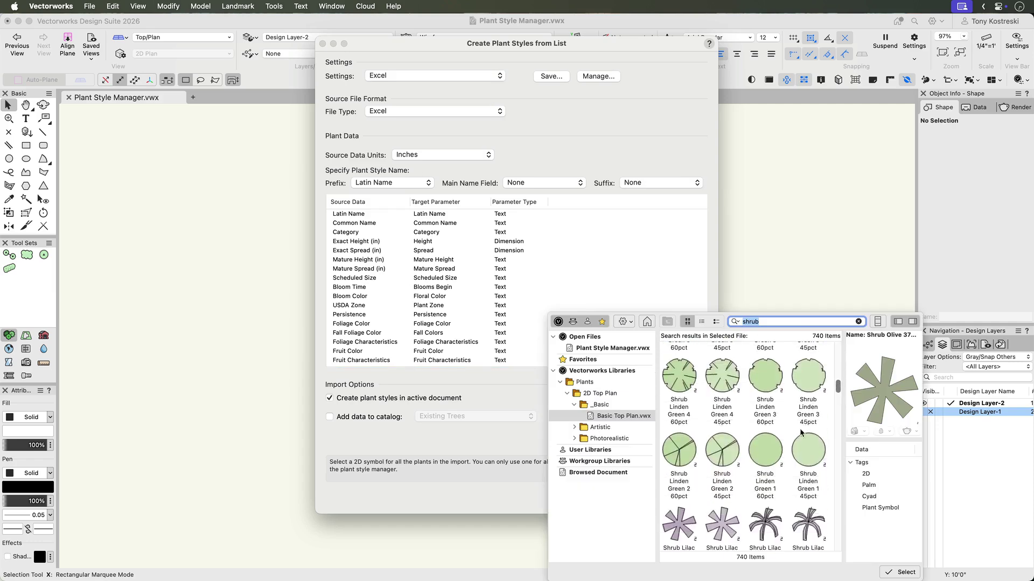
pyautogui.doubleClick(774, 447)
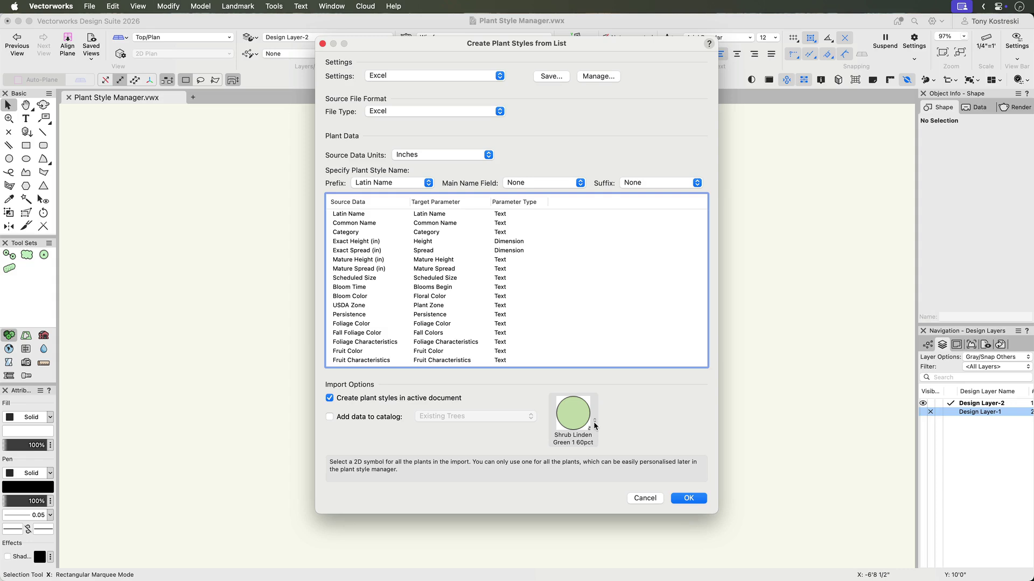
# Create the 835 plant styles and inspect the Astilbe x arendsii 'Rhineland' plant record
pyautogui.click(689, 498)
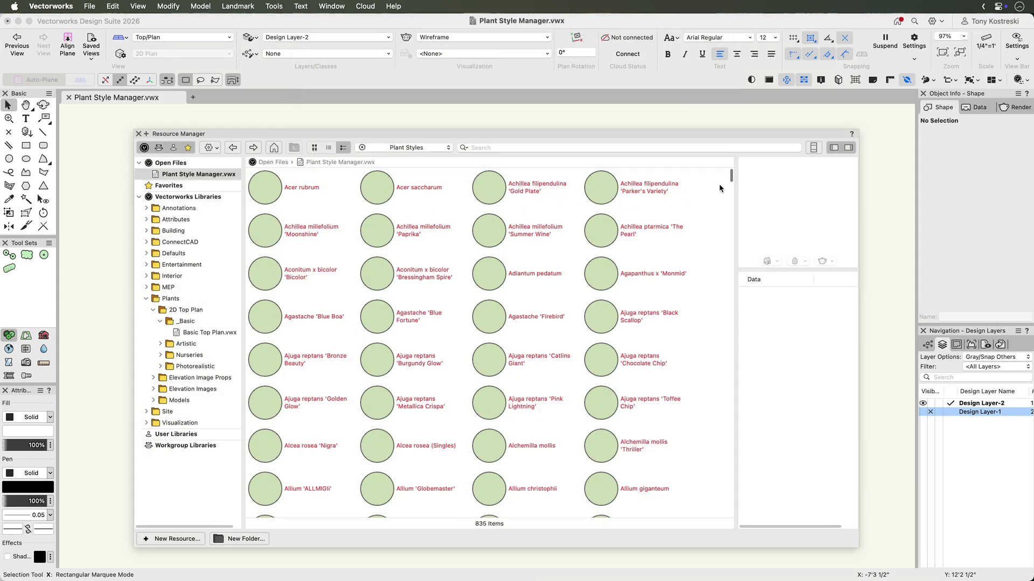
pyautogui.moveTo(731, 175); pyautogui.dragTo(731, 218)
pyautogui.click(604, 207)
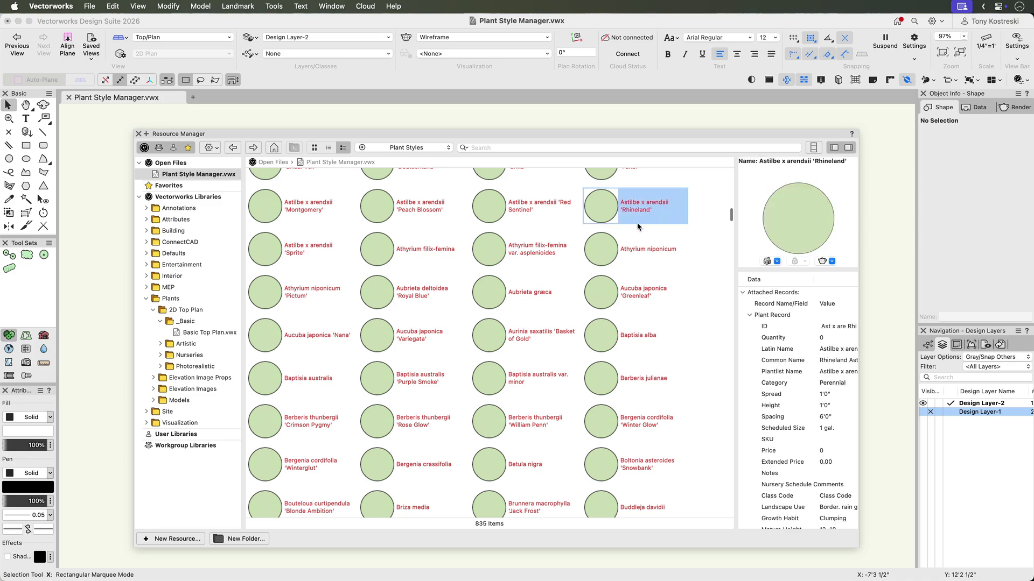
pyautogui.scroll(-9, 805, 357)
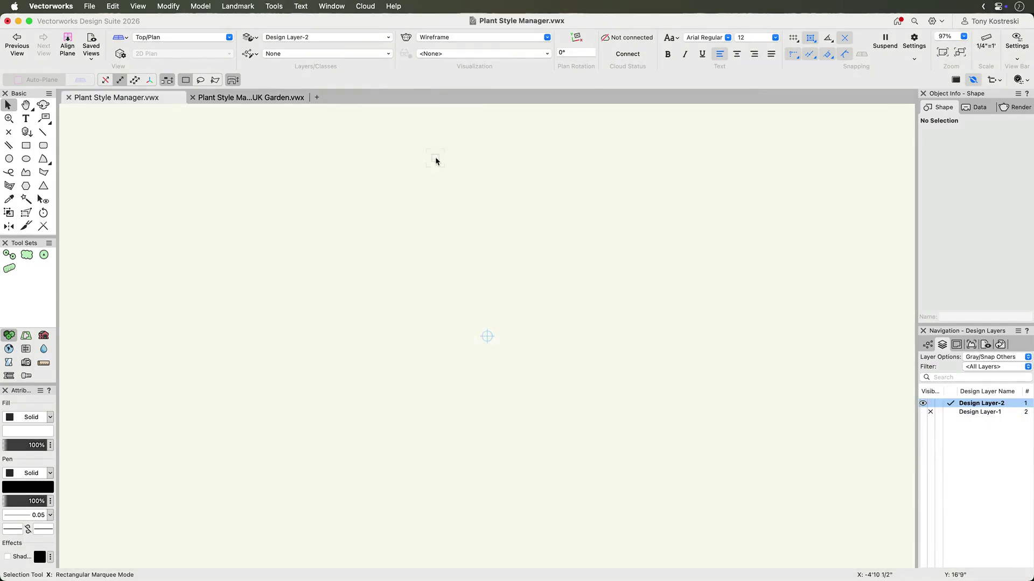
# Open the Plant Style Manager from the Landmark menu, browse it, and reload so it starts at Acer rubrum
pyautogui.click(242, 6)
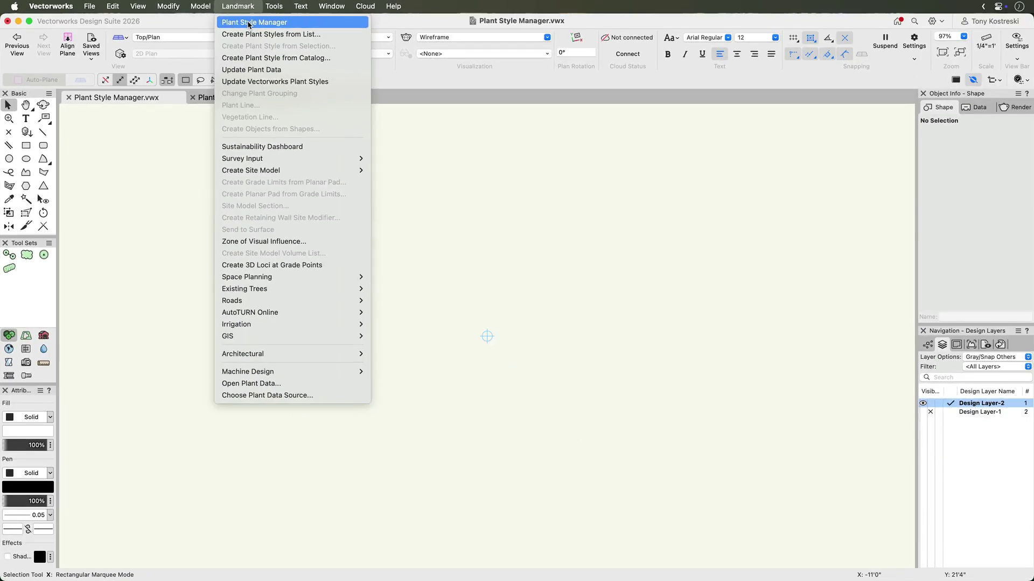
pyautogui.click(344, 33)
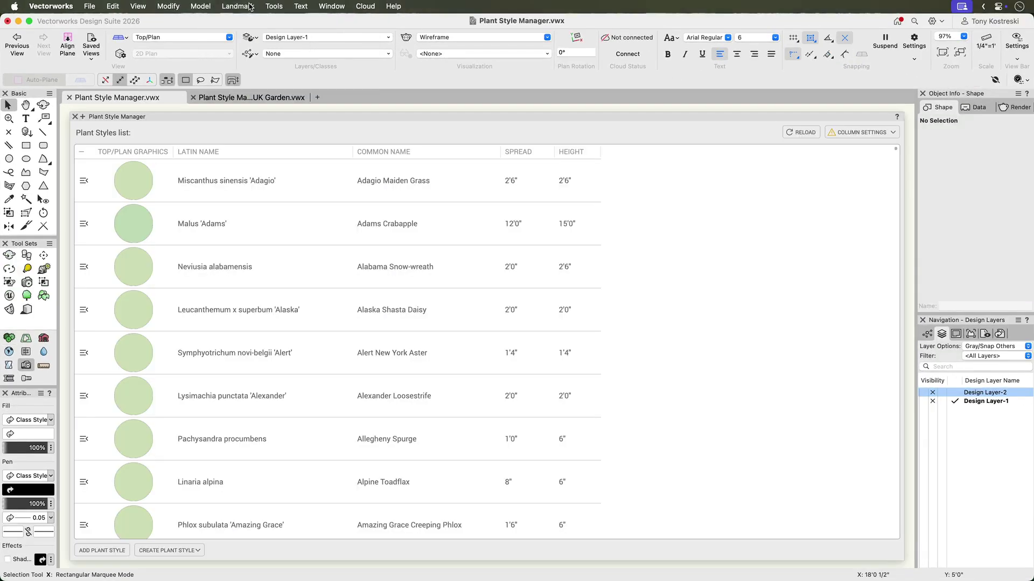
pyautogui.scroll(-10, 644, 239)
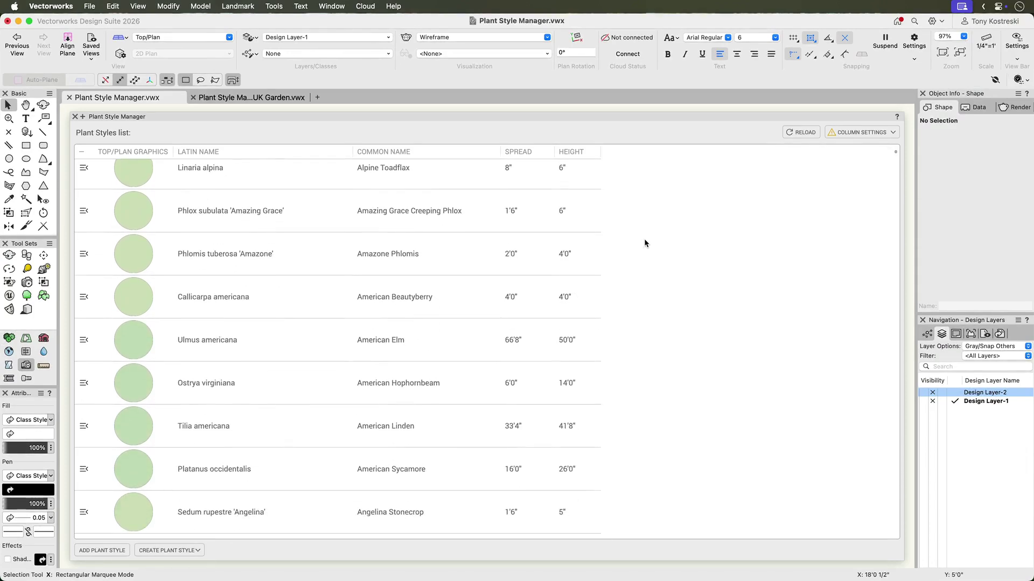
pyautogui.scroll(-7, 644, 238)
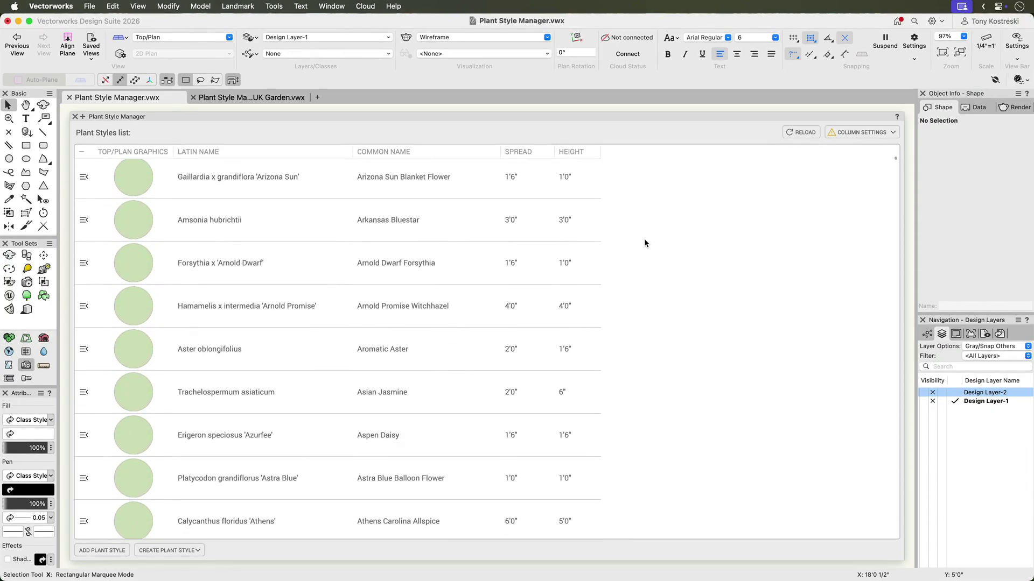
pyautogui.scroll(-5, 643, 238)
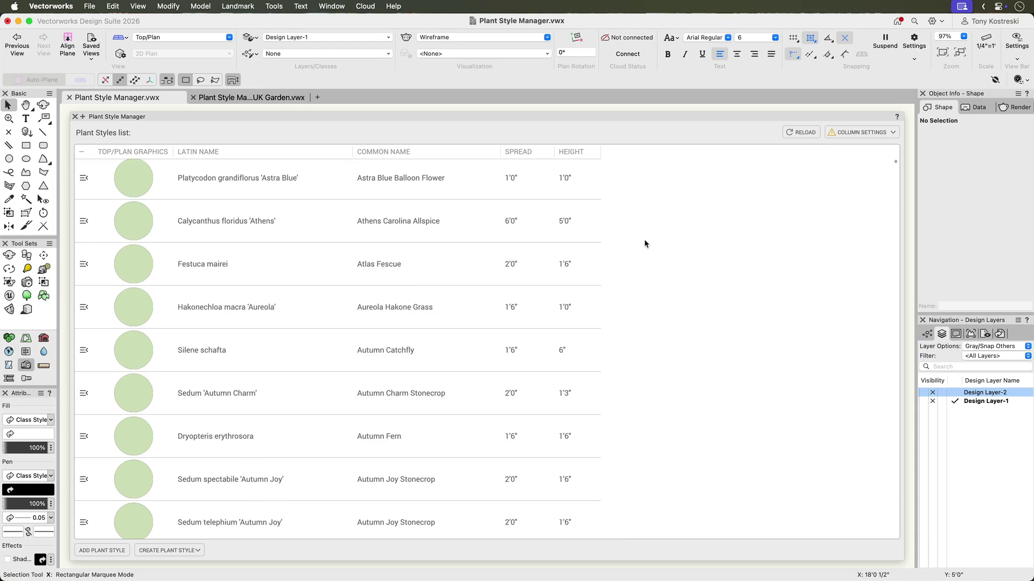
pyautogui.scroll(-5, 645, 240)
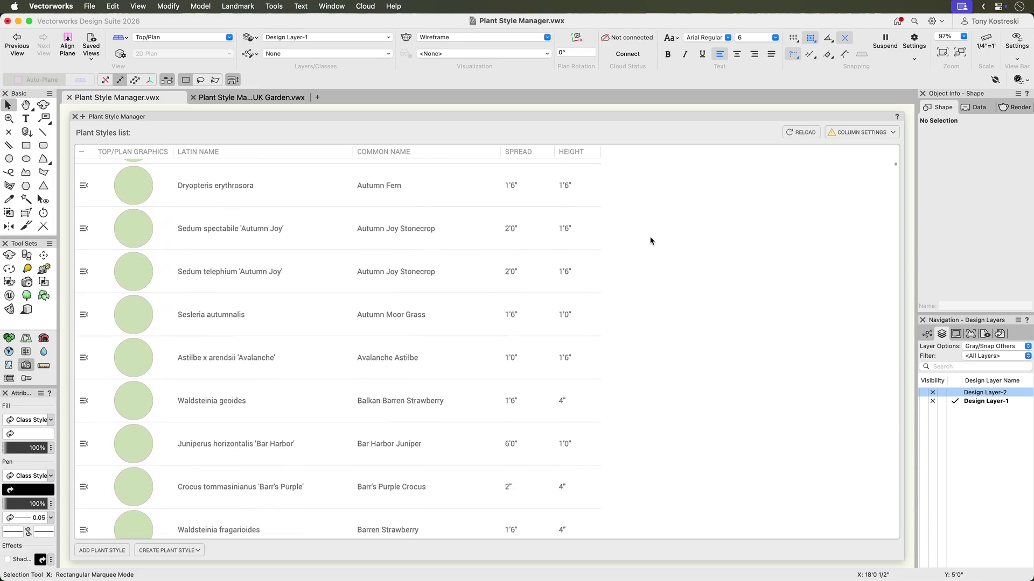
pyautogui.click(796, 135)
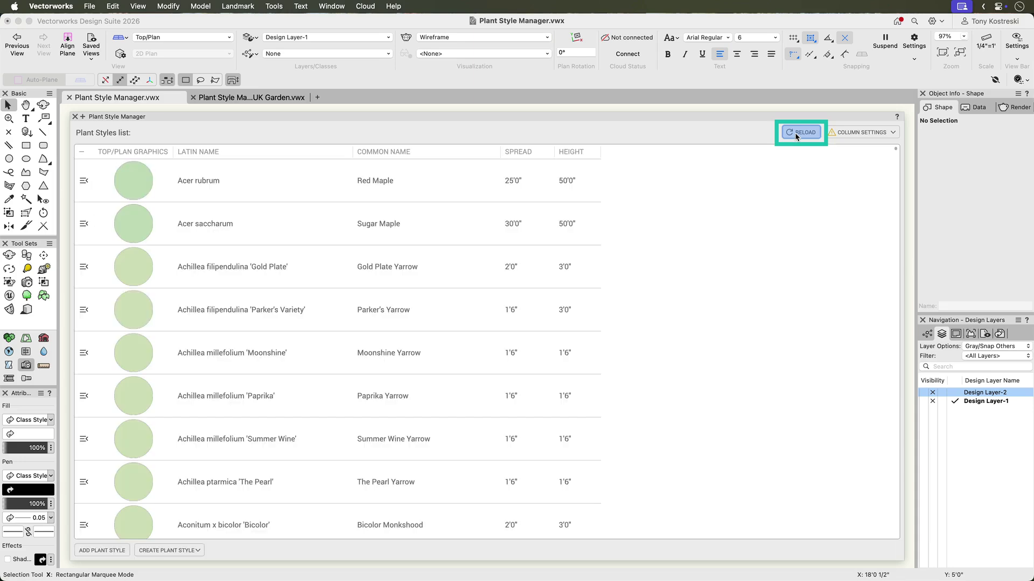
# Show the Category and Scheduled Size columns in the plant styles table
pyautogui.click(887, 132)
pyautogui.scroll(-5, 764, 236)
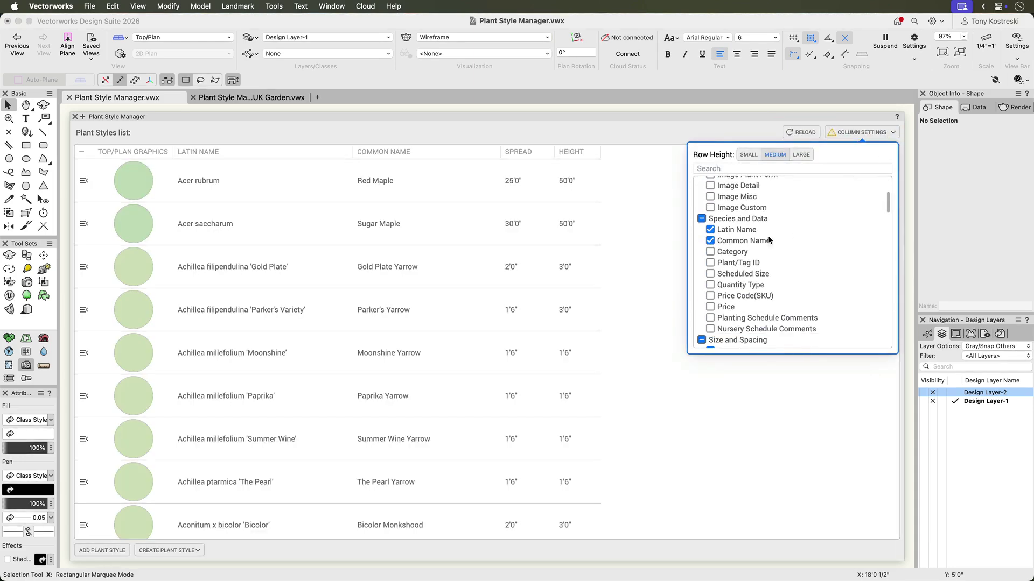
pyautogui.click(729, 251)
pyautogui.click(743, 273)
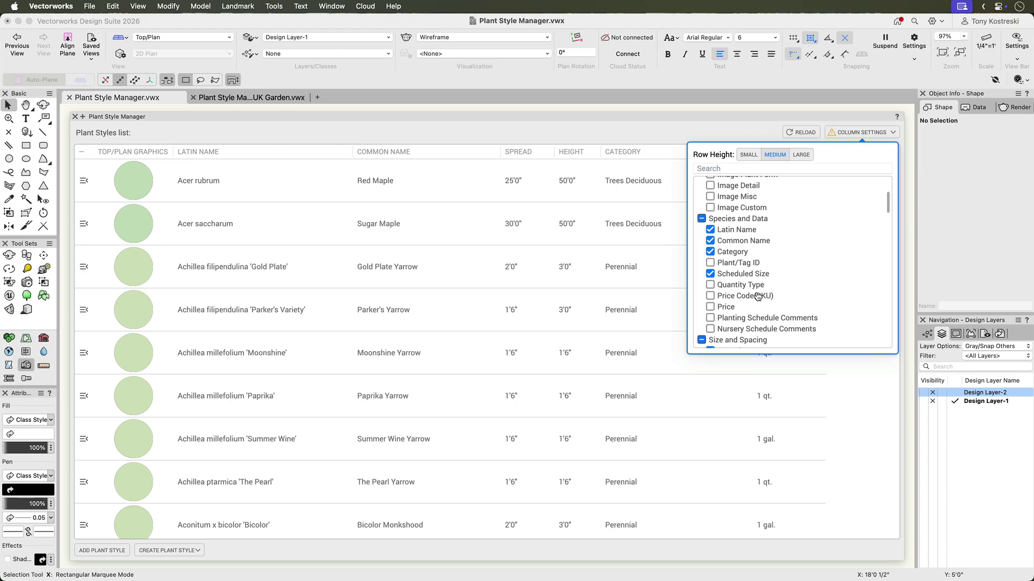
pyautogui.scroll(-10, 757, 296)
# Keep medium row height and move the Category column before Latin Name
pyautogui.click(748, 155)
pyautogui.click(801, 155)
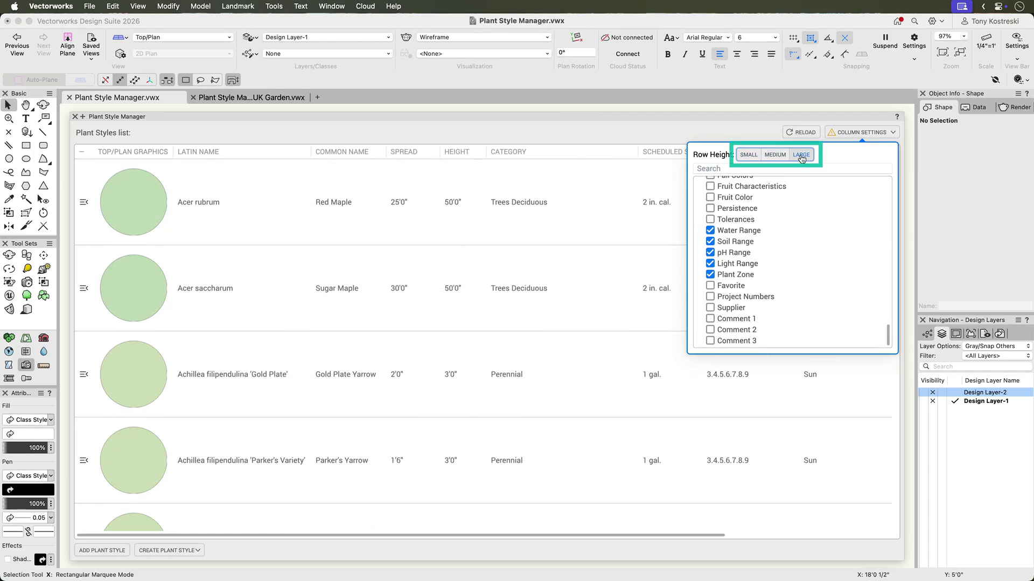
pyautogui.click(774, 155)
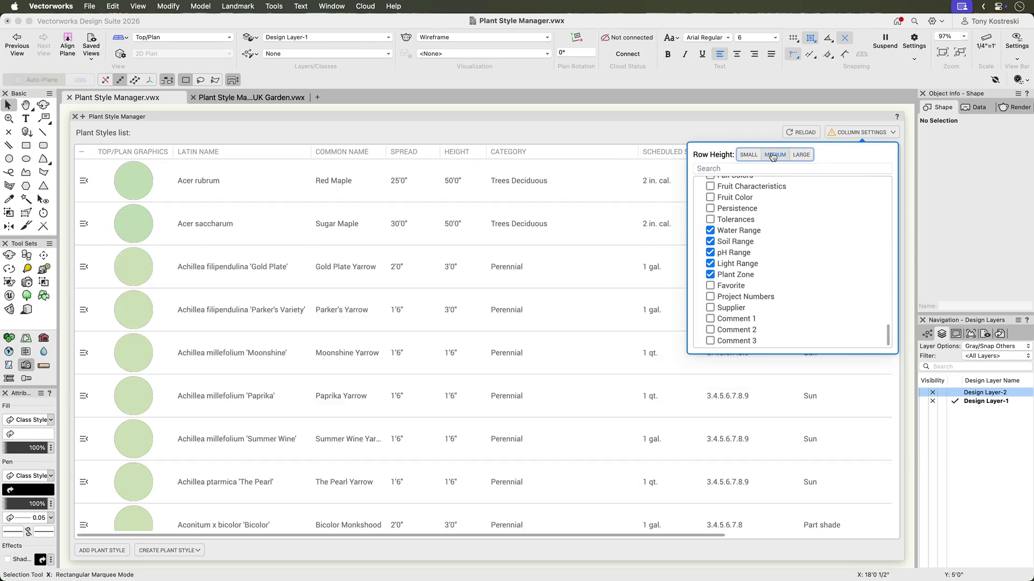
pyautogui.click(752, 135)
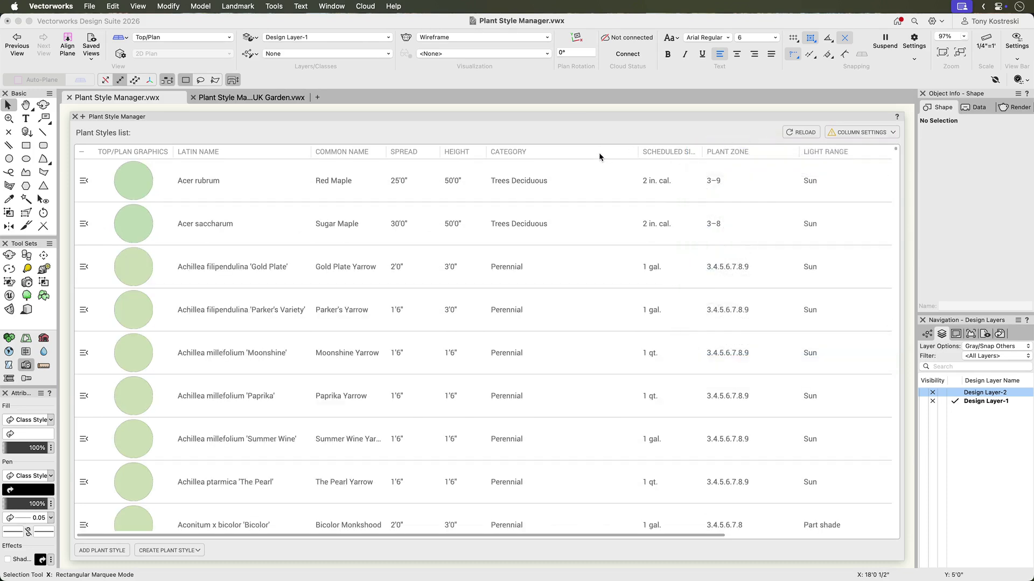
pyautogui.moveTo(599, 152); pyautogui.dragTo(186, 157)
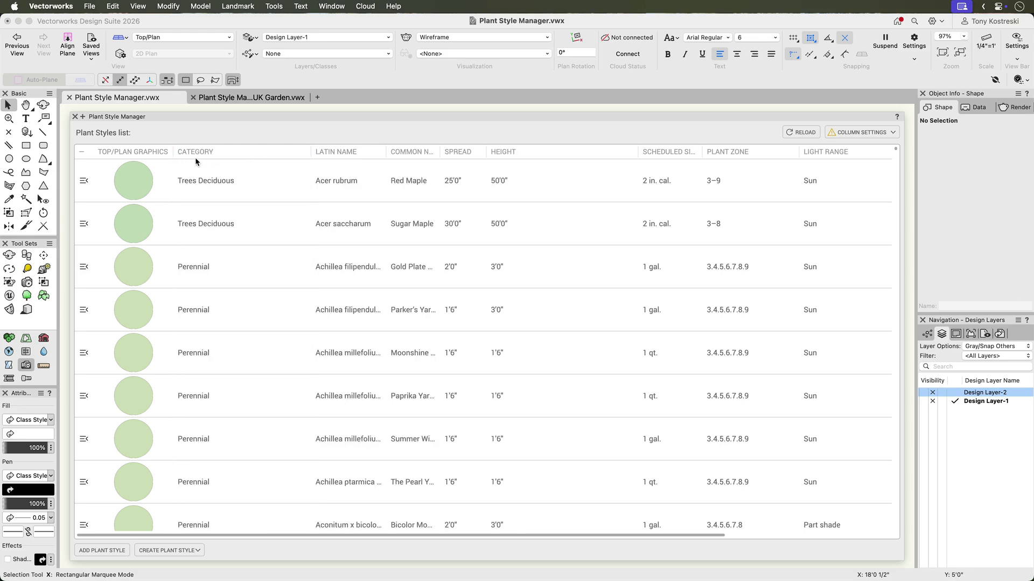
# Sort the plant styles by Latin Name from A to Z
pyautogui.click(337, 150)
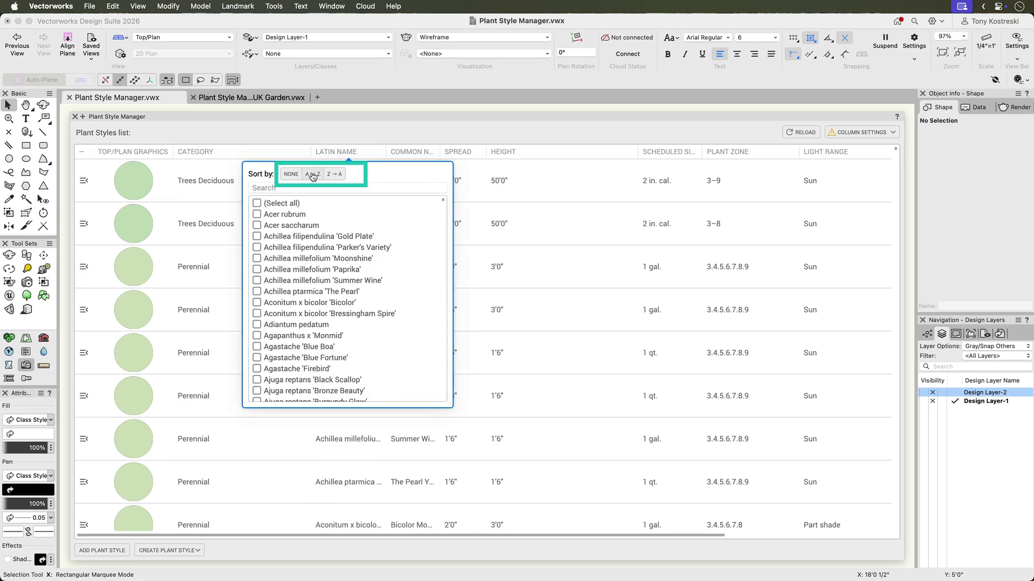
pyautogui.click(313, 175)
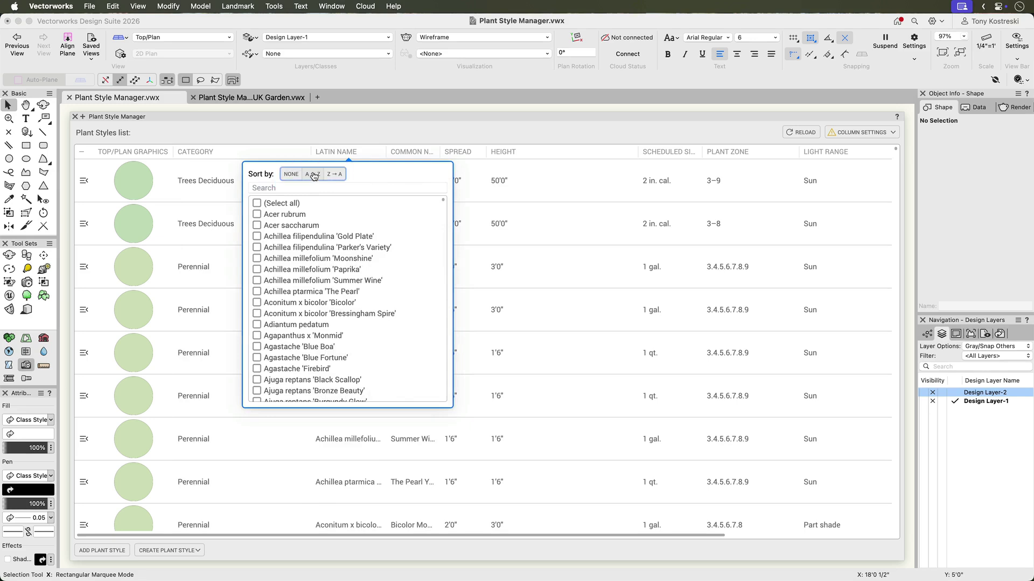
pyautogui.click(313, 175)
# Filter the Category column to Trees Deciduous and Trees Evergreen
pyautogui.click(263, 151)
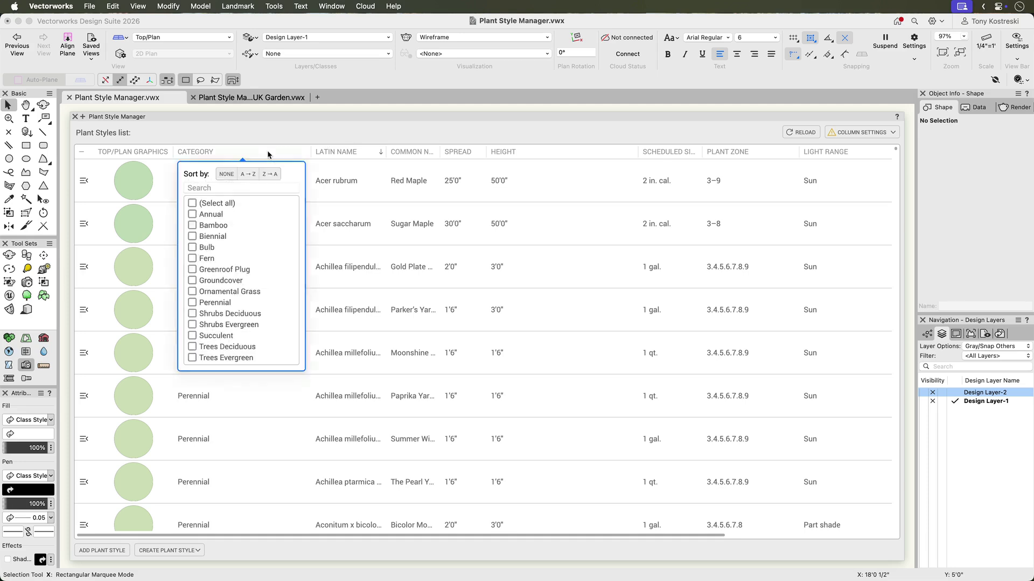
pyautogui.click(192, 347)
pyautogui.click(193, 358)
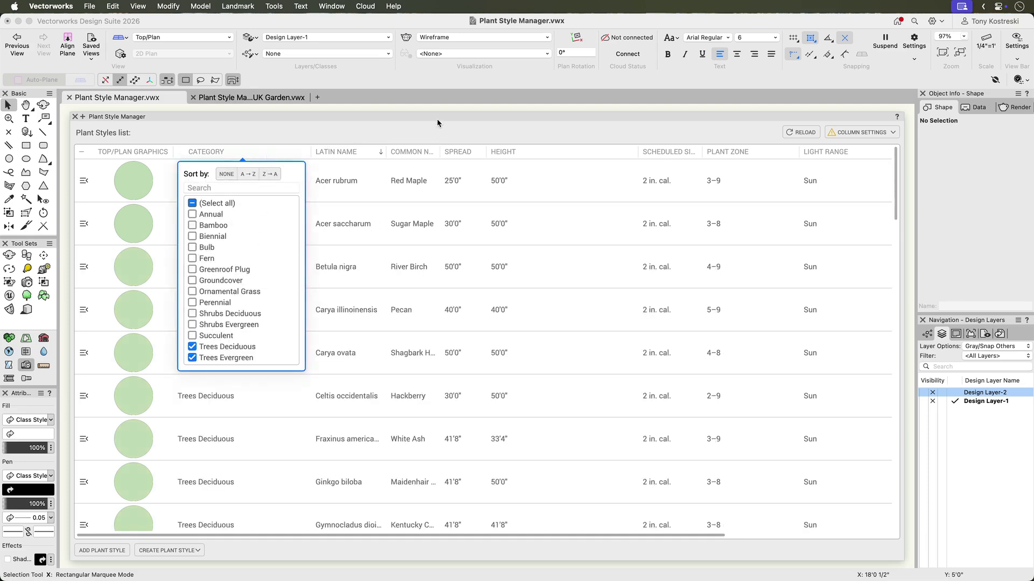
# Set the scheduled size of Acer rubrum through Carya illinoinensis to 3 in. cal
pyautogui.click(673, 183)
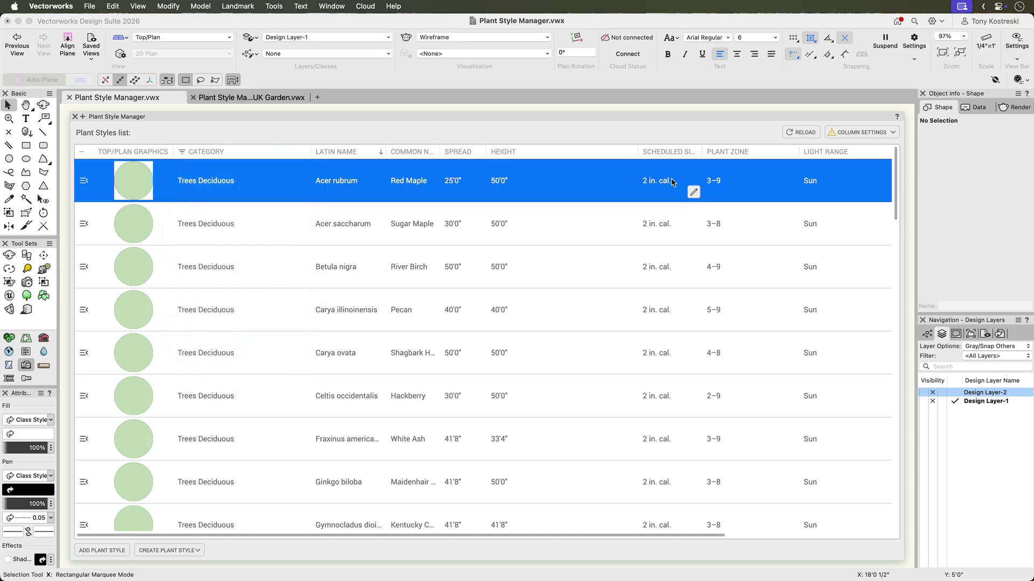
pyautogui.moveTo(674, 194); pyautogui.dragTo(692, 318)
pyautogui.click(693, 321)
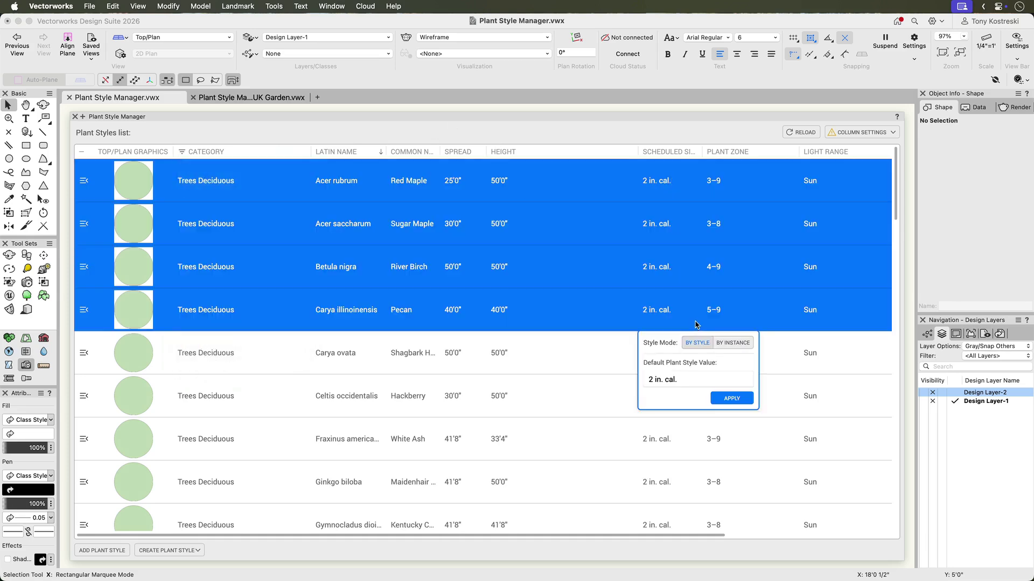
pyautogui.moveTo(654, 383); pyautogui.dragTo(644, 382)
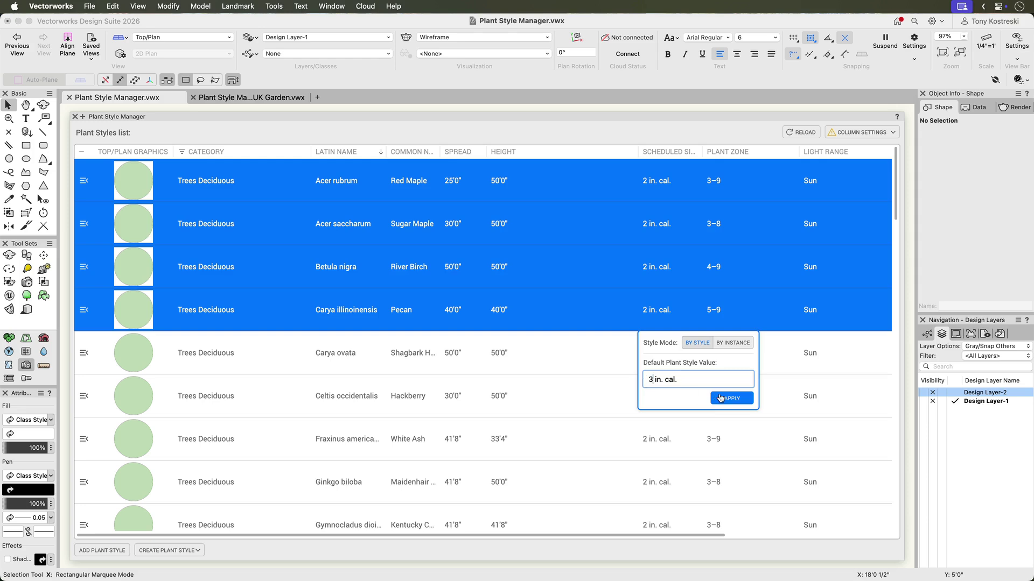
pyautogui.click(722, 399)
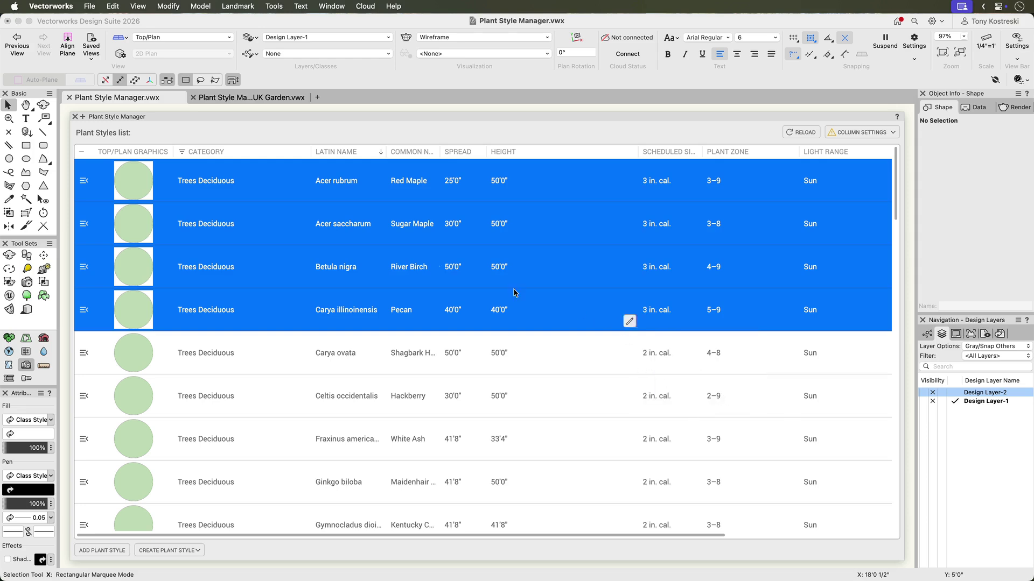
# Set the category of Acer rubrum and Acer saccharum to Trees Deciduous
pyautogui.click(81, 151)
pyautogui.click(269, 190)
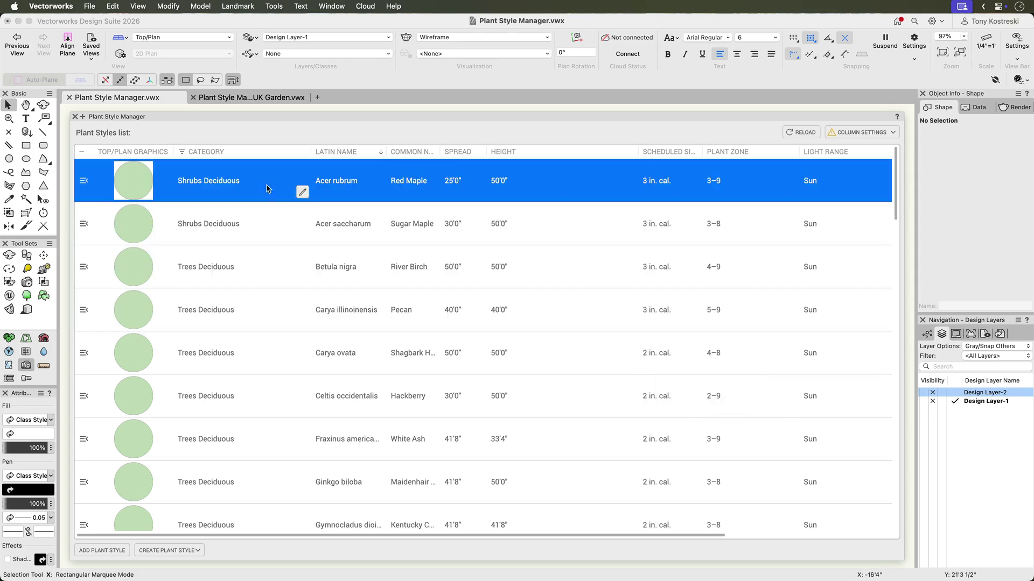
pyautogui.keyDown('shift'); pyautogui.click(268, 223); pyautogui.keyUp('shift')
pyautogui.click(302, 236)
pyautogui.click(208, 291)
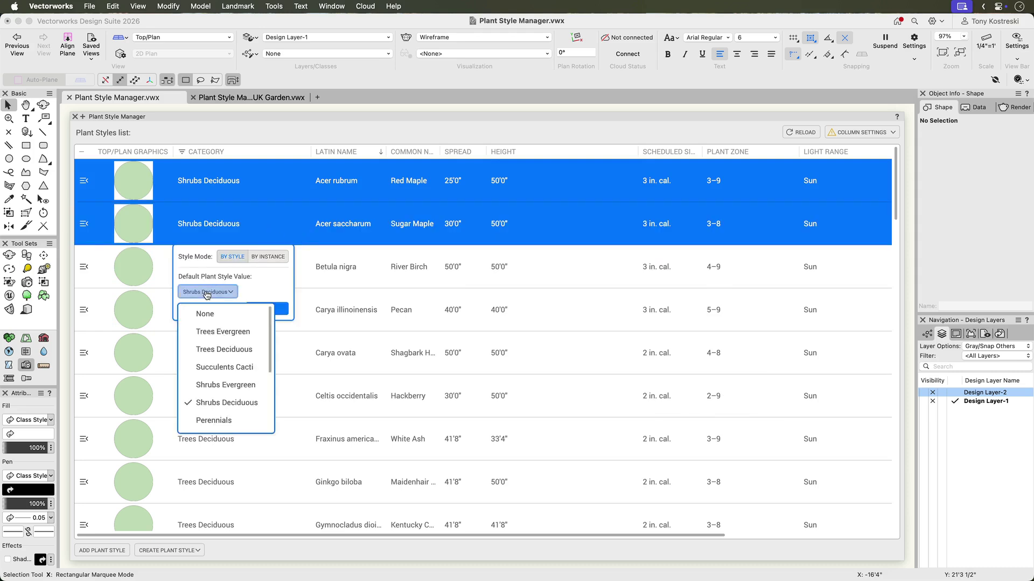
pyautogui.click(224, 349)
pyautogui.click(268, 309)
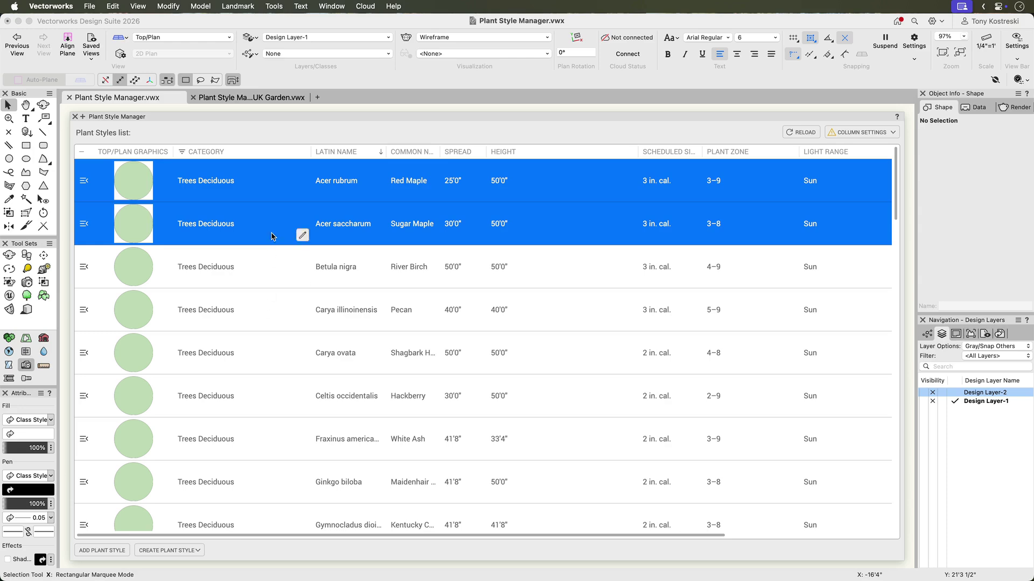
pyautogui.click(249, 178)
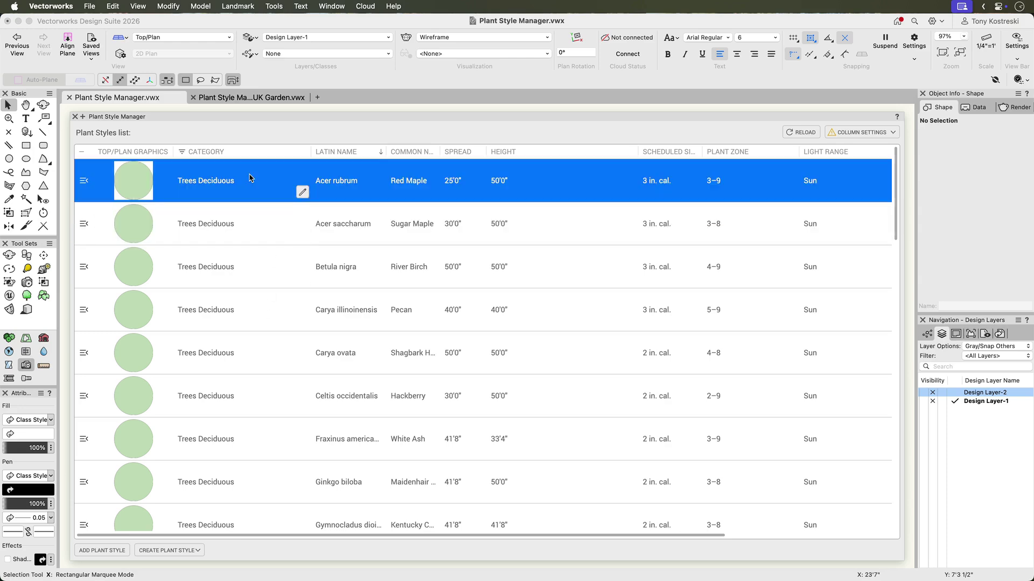
# Replace the plan graphics of all plant styles with the Tree Olive 17 30pct symbol
pyautogui.click(81, 152)
pyautogui.click(165, 192)
pyautogui.click(164, 211)
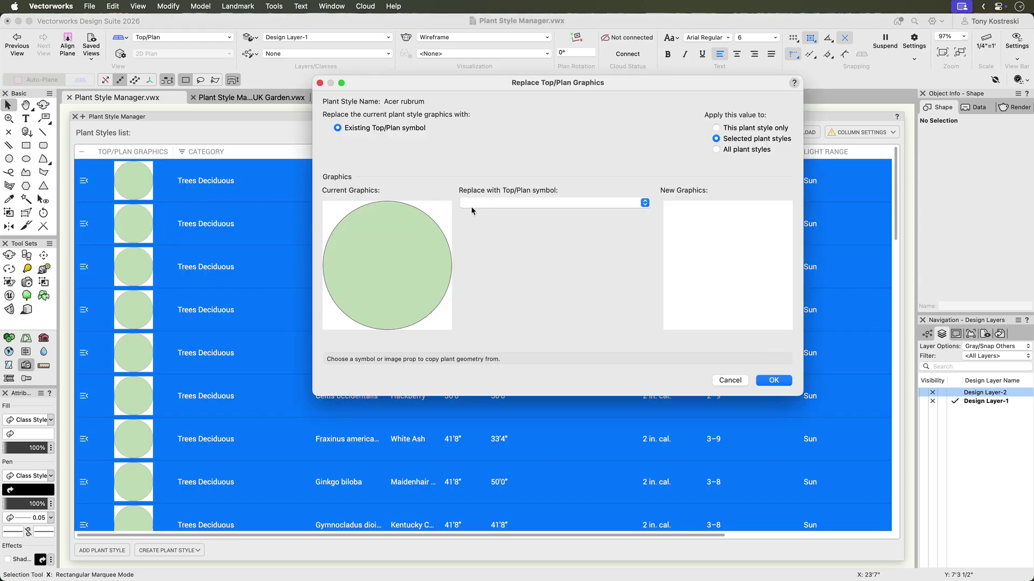
pyautogui.click(498, 204)
pyautogui.doubleClick(680, 359)
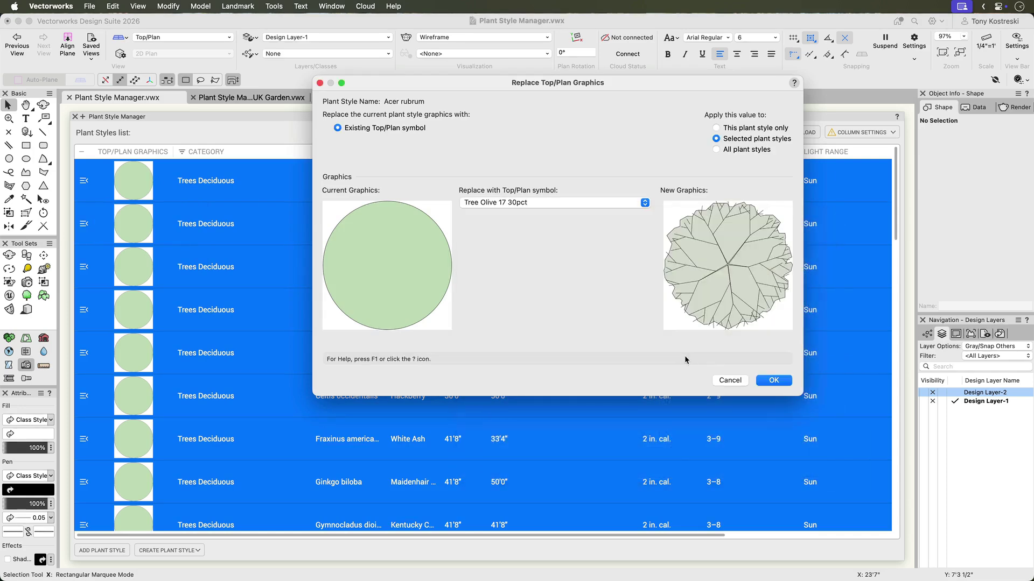
pyautogui.click(773, 380)
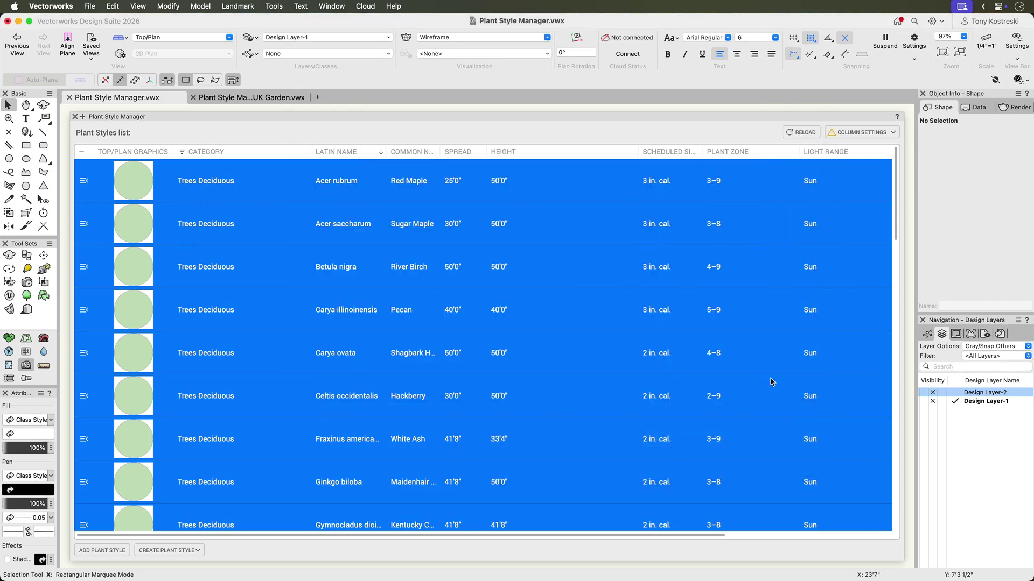
# Replace the two maples' 3D graphics with a generated Shell 3 canopy
pyautogui.click(82, 151)
pyautogui.click(163, 188)
pyautogui.click(164, 235)
pyautogui.click(120, 292)
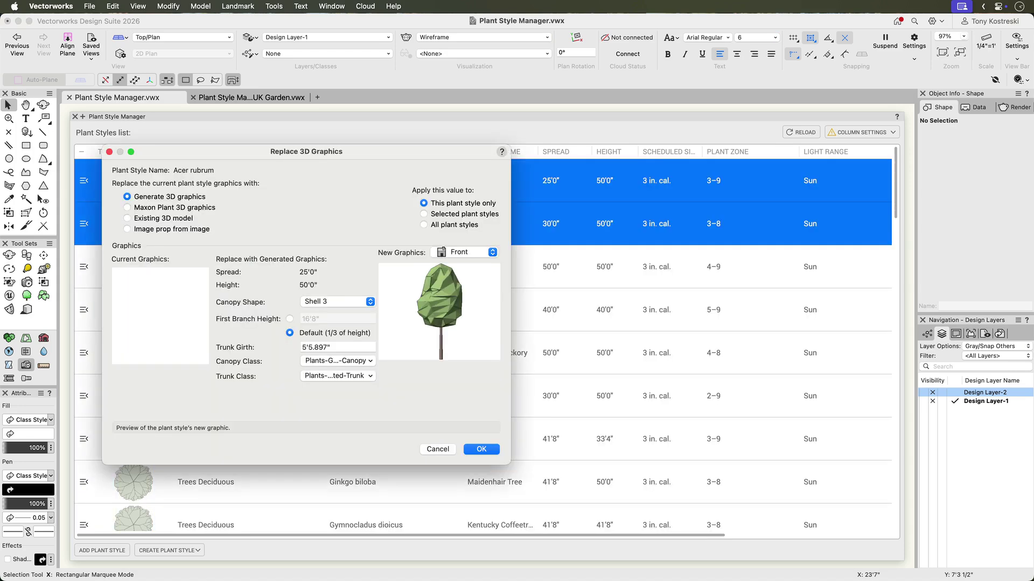
pyautogui.click(127, 207)
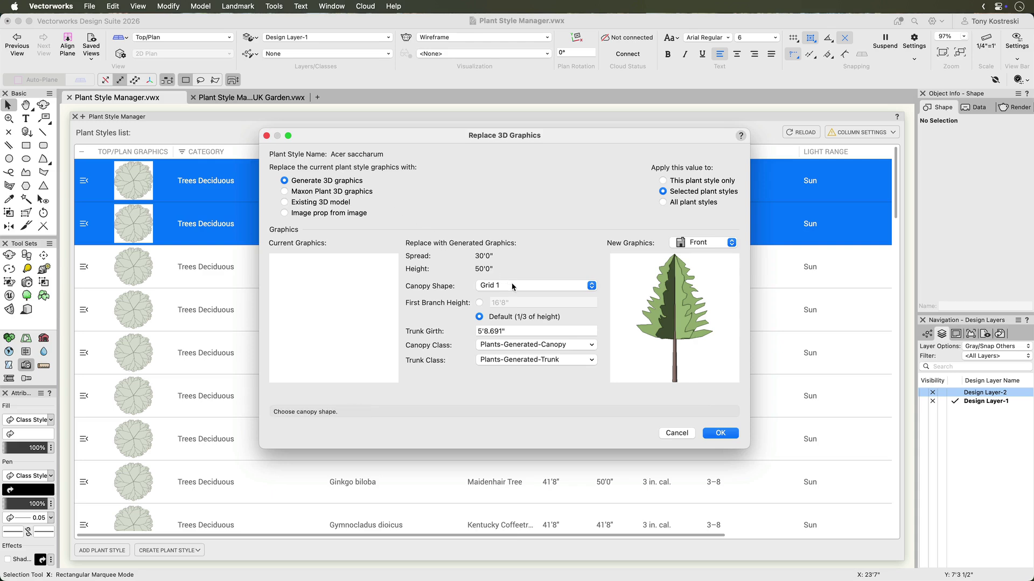
pyautogui.click(515, 287)
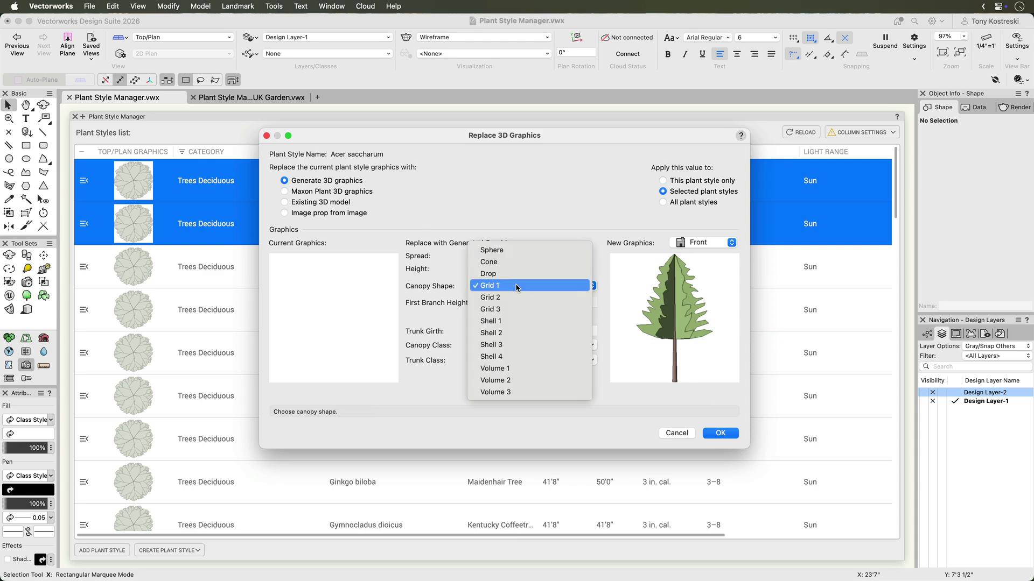
pyautogui.click(514, 344)
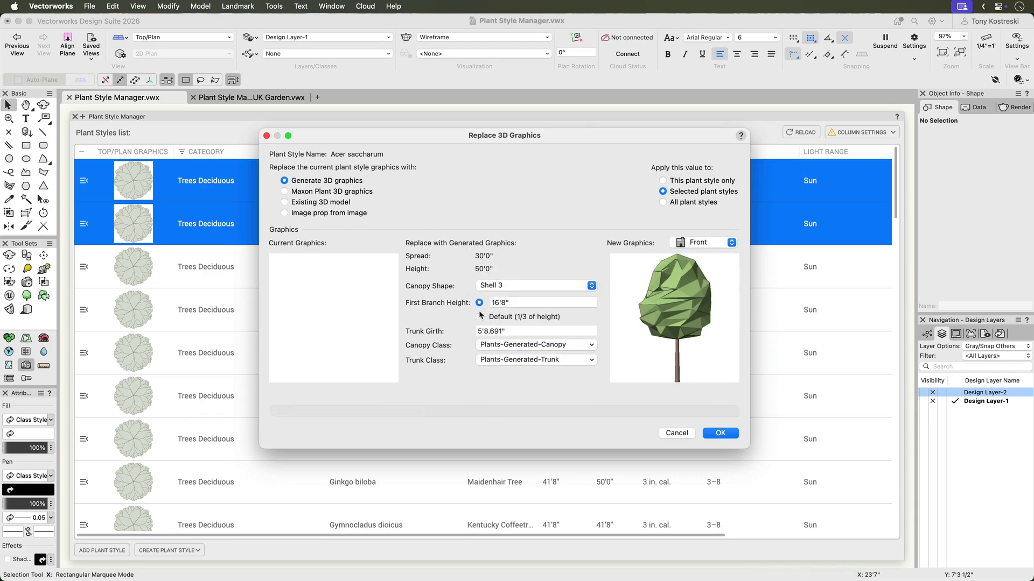
# Set trunk girth to 2', keeping Plants-Generated-Canopy and Plants-Generated-Trunk classes, and confirm
pyautogui.click(499, 328)
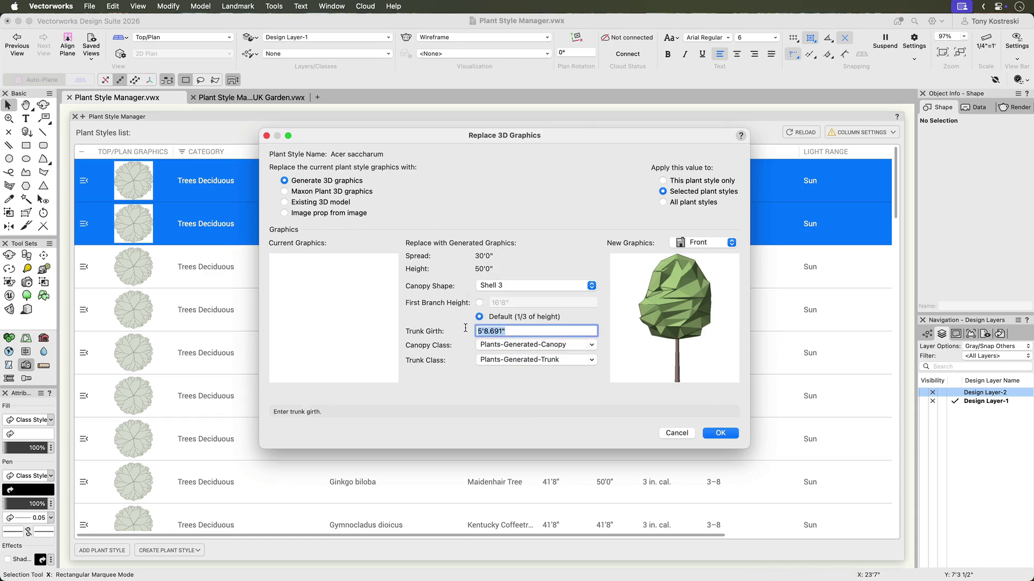
pyautogui.write('2')
pyautogui.click(493, 344)
pyautogui.click(509, 348)
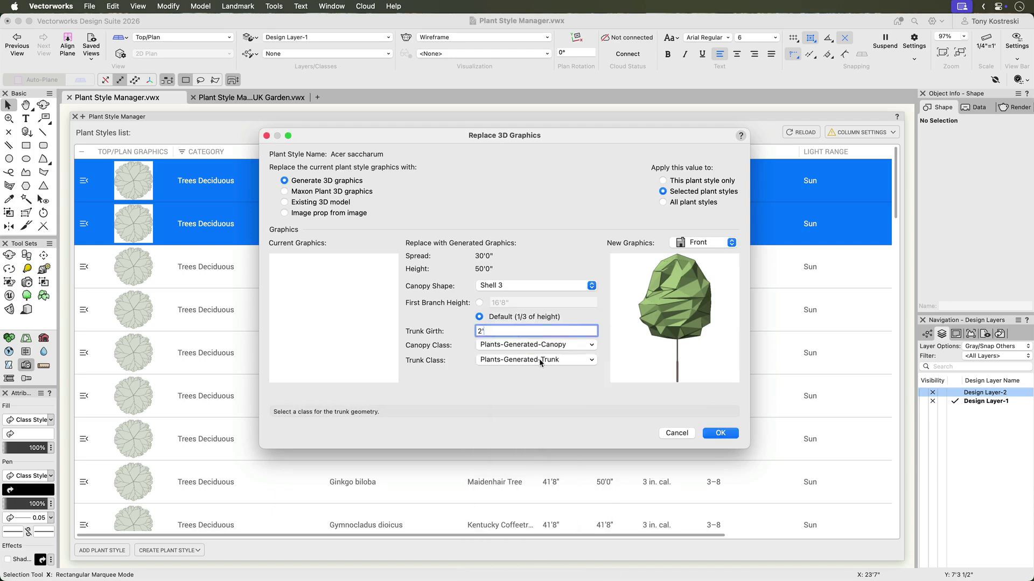
pyautogui.click(541, 362)
pyautogui.click(545, 344)
pyautogui.click(720, 433)
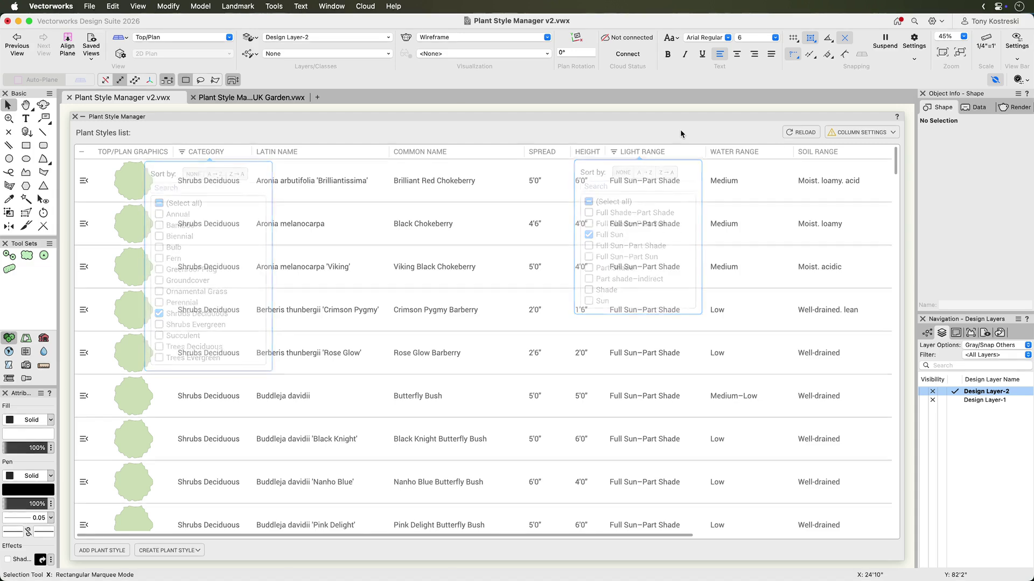
# Filter the Water Range column to Low, Low–Medium and Medium
pyautogui.click(739, 153)
pyautogui.click(700, 236)
pyautogui.click(699, 248)
pyautogui.click(700, 258)
# Place a row of eight Aronia melanocarpa plants along the garden's bottom edge
pyautogui.click(85, 223)
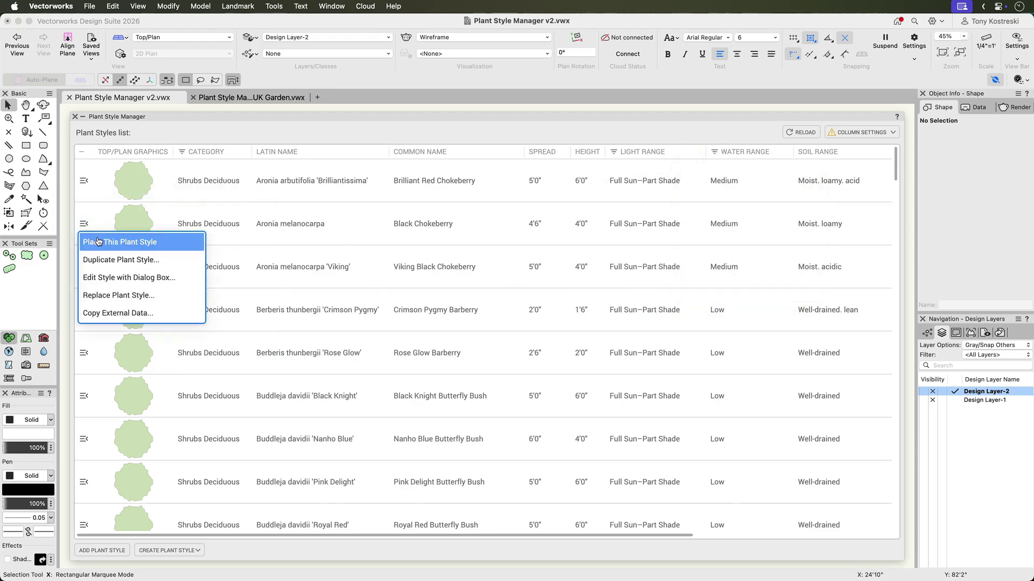
pyautogui.click(98, 241)
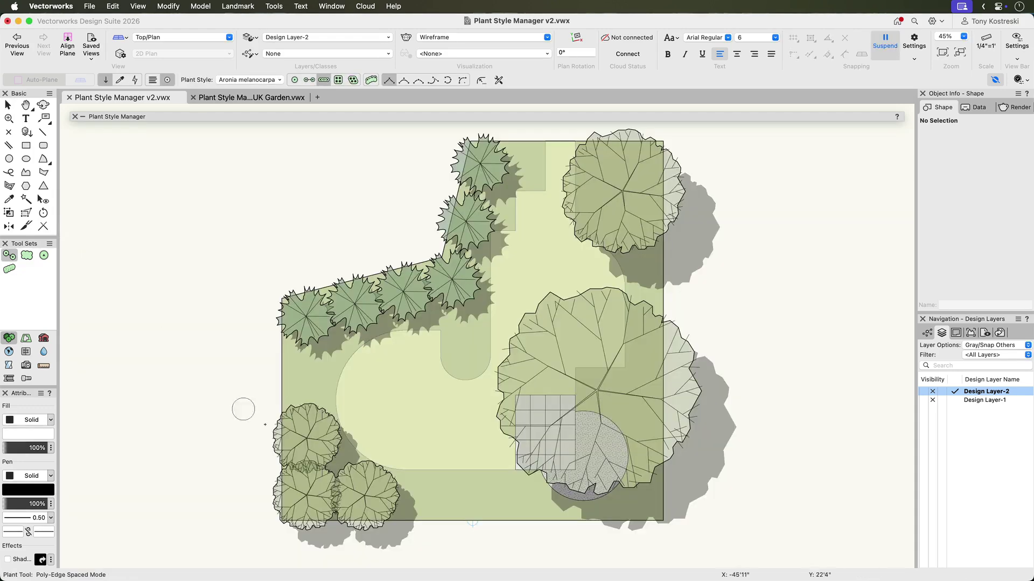
pyautogui.click(410, 509)
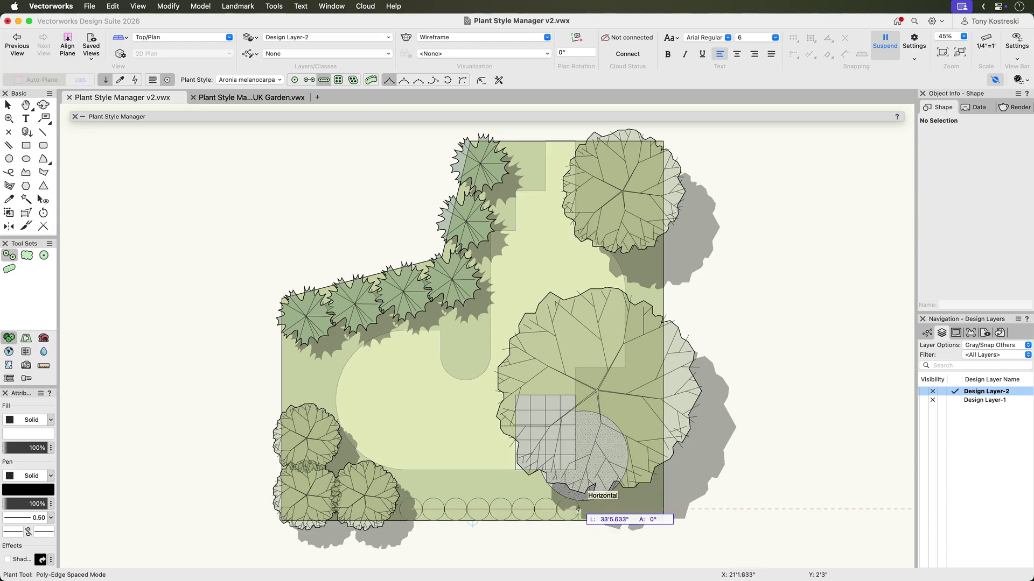
pyautogui.doubleClick(577, 509)
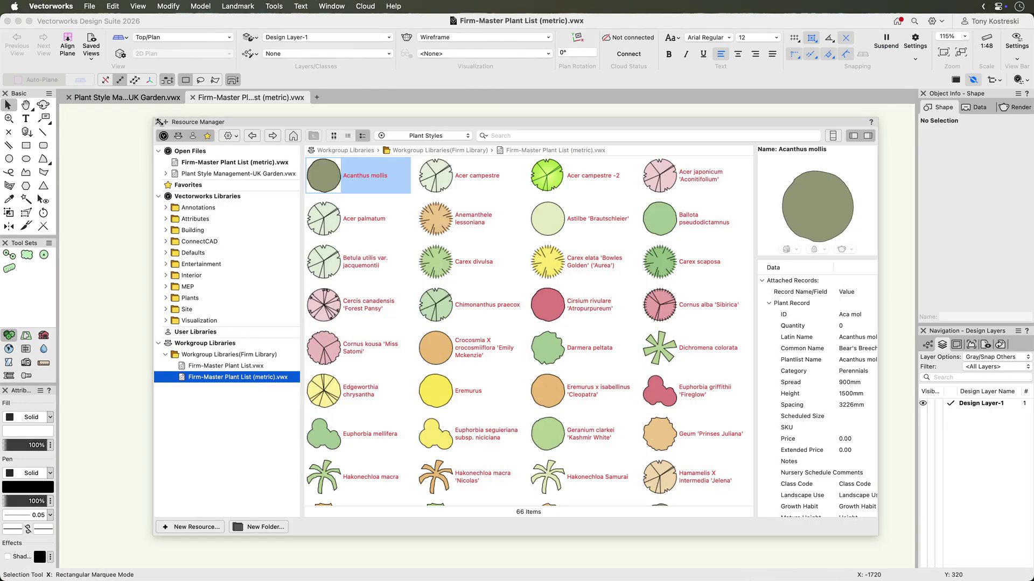
# Append 'Firm DWL' to every plant style name, then refresh the libraries
pyautogui.click(159, 122)
pyautogui.click(81, 155)
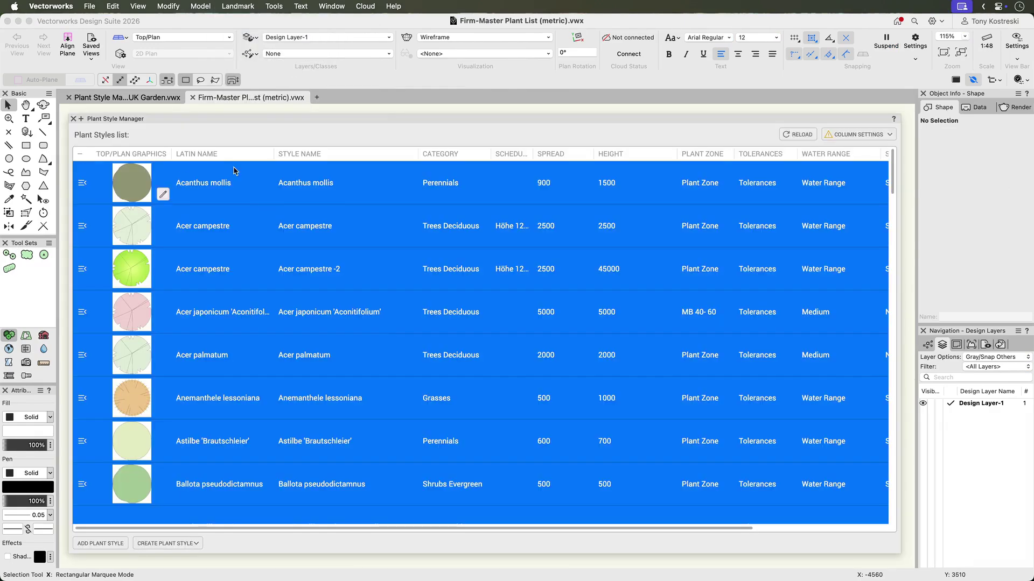
pyautogui.rightClick(275, 205)
pyautogui.click(353, 219)
pyautogui.write('Firm DWL')
pyautogui.click(696, 230)
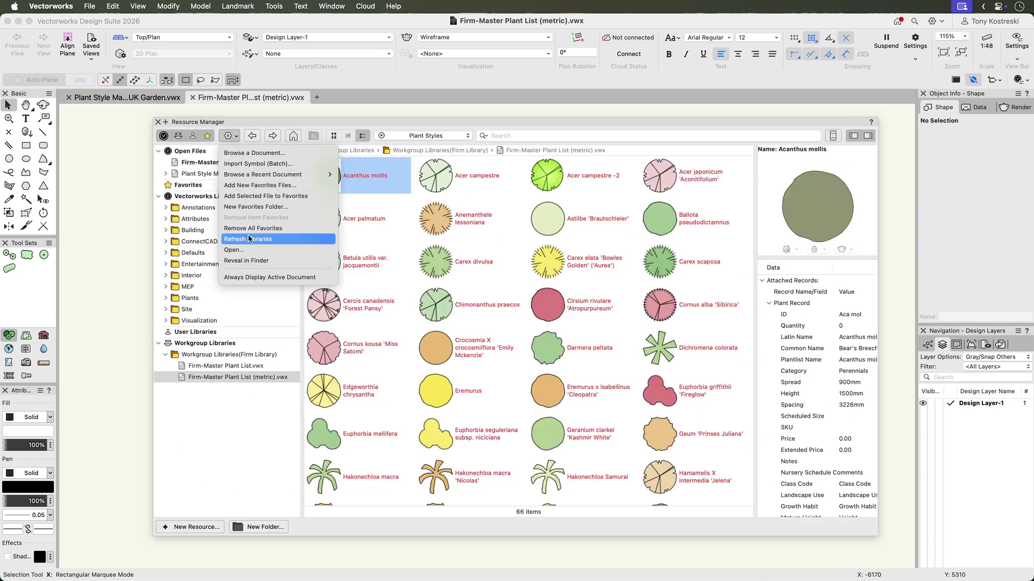
pyautogui.click(252, 235)
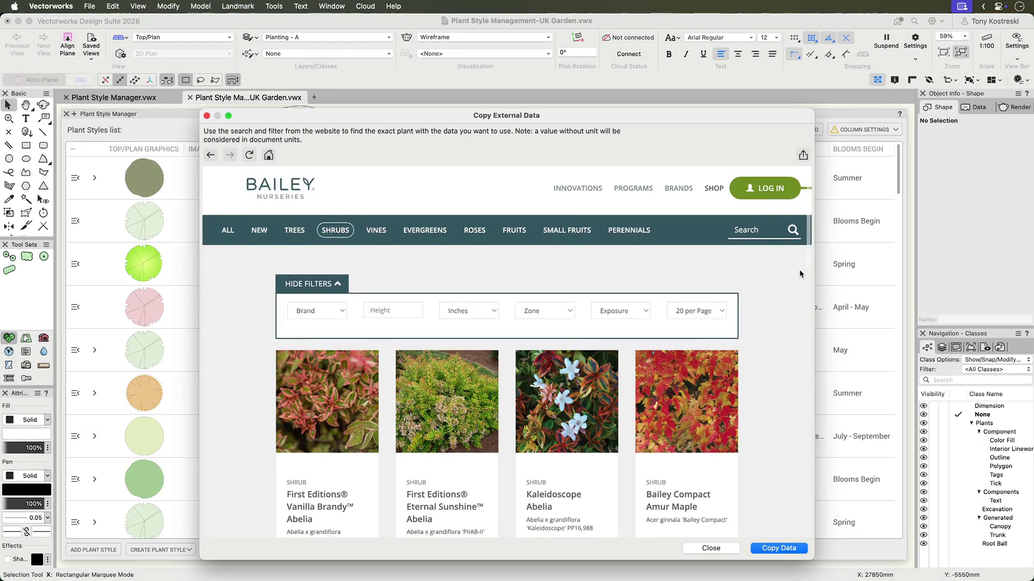
# Scroll through the Bruns Pflanzen results in the Copy External Data browser
pyautogui.scroll(-5, 799, 269)
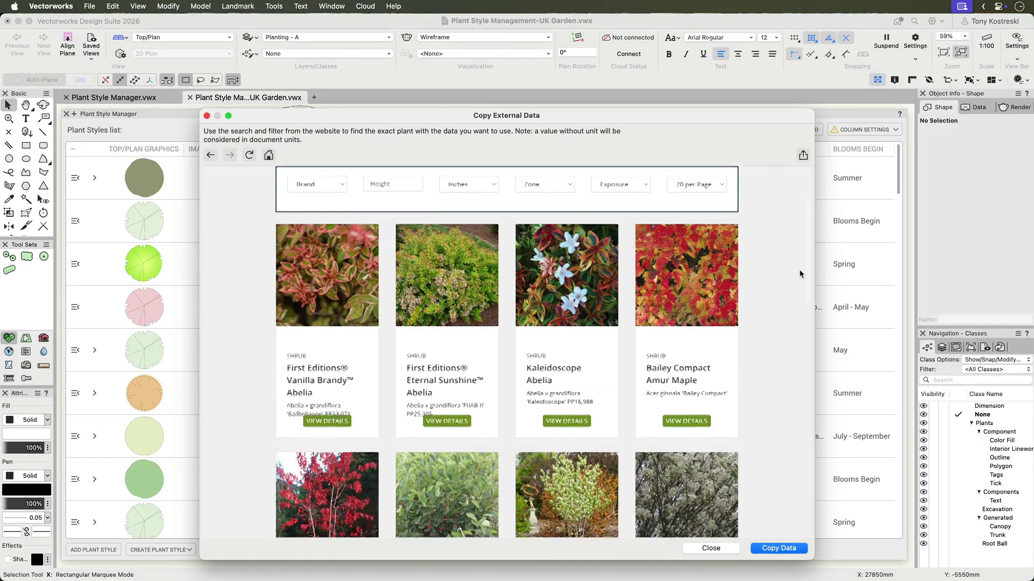
pyautogui.scroll(-5, 799, 269)
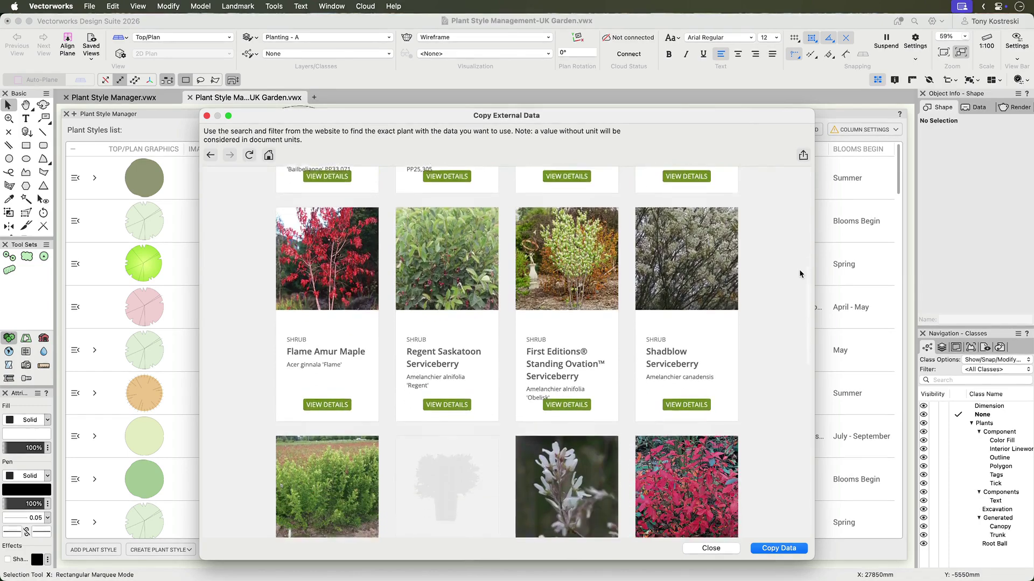
pyautogui.scroll(15, 768, 260)
pyautogui.scroll(-2, 768, 264)
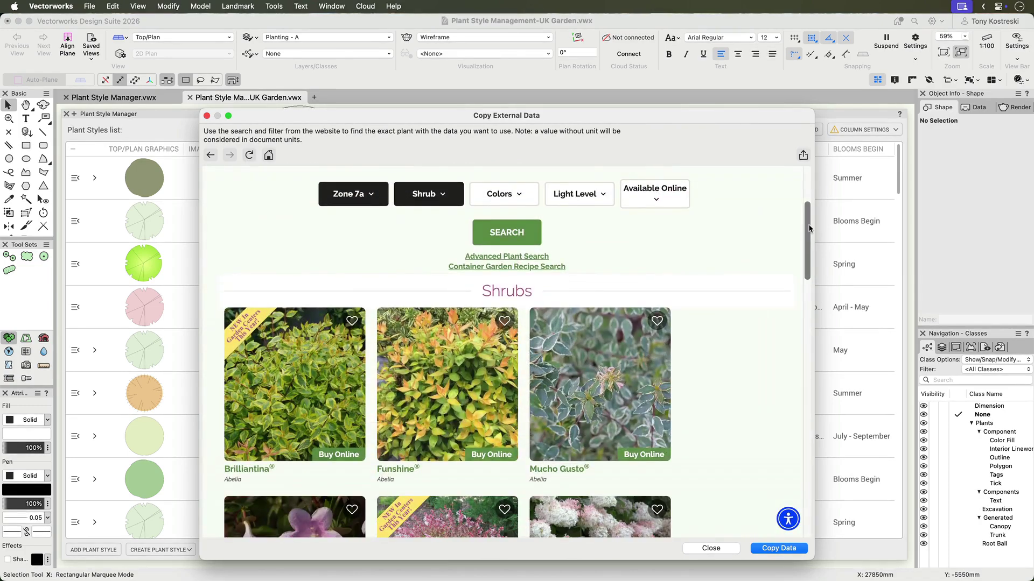
pyautogui.scroll(-2, 807, 245)
pyautogui.scroll(-2, 807, 245)
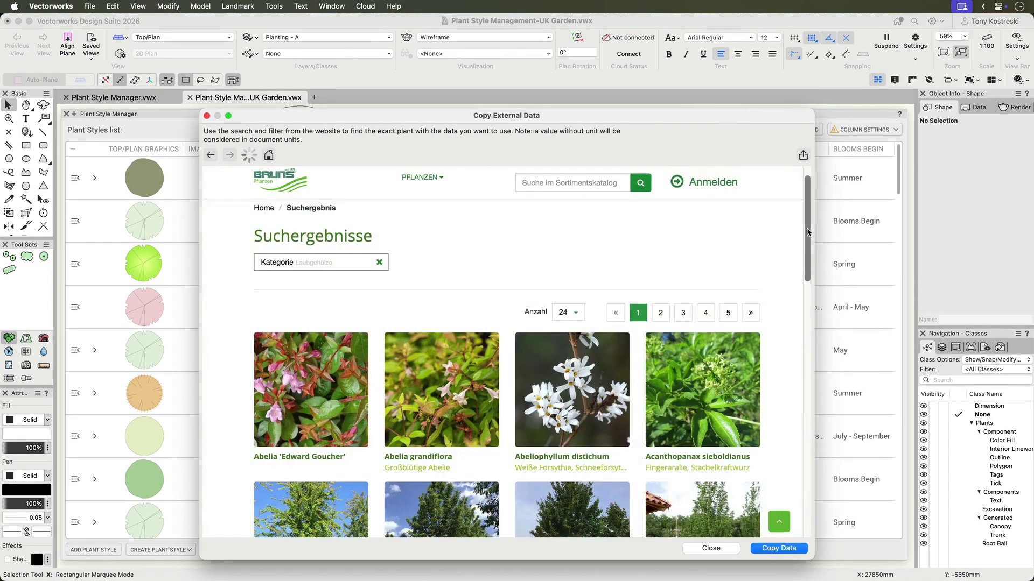
pyautogui.scroll(-2, 811, 254)
pyautogui.scroll(-4, 810, 254)
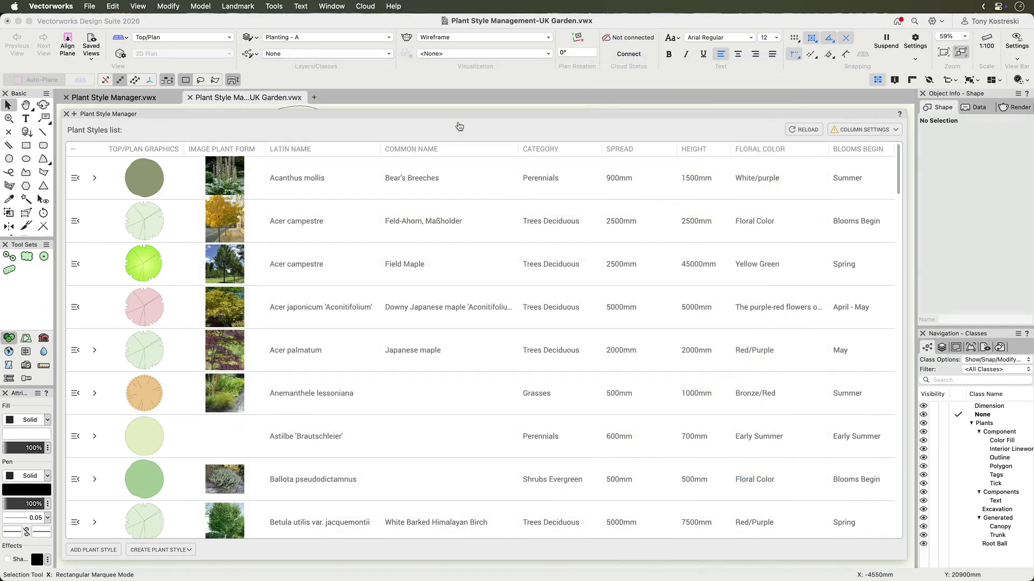
# Open Copy External Data for the Astilbe style and favourite Lorberg, Proven Winners and Bailey Nurseries
pyautogui.click(75, 436)
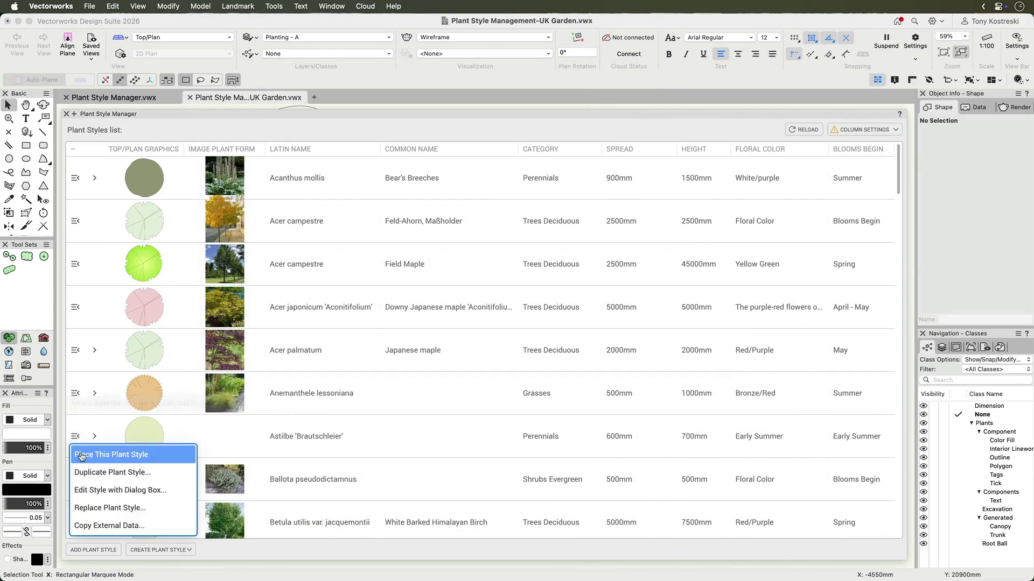
pyautogui.click(105, 526)
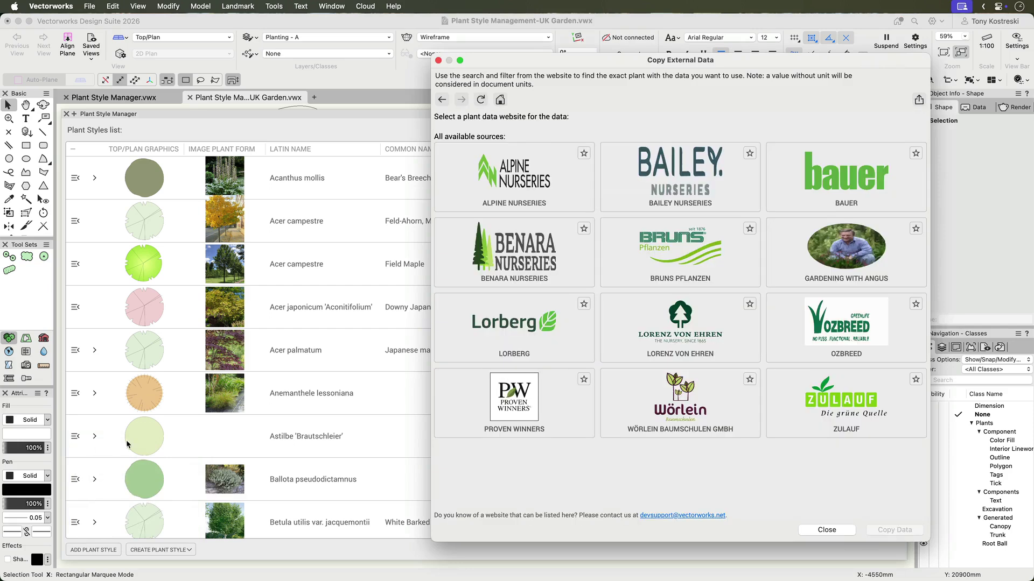
pyautogui.click(584, 304)
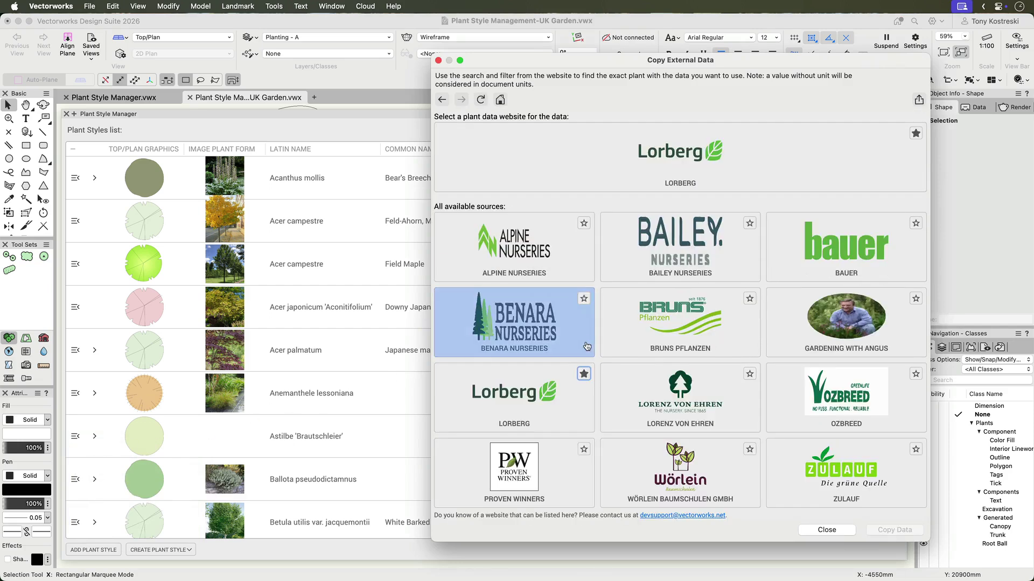
pyautogui.click(584, 449)
pyautogui.click(749, 223)
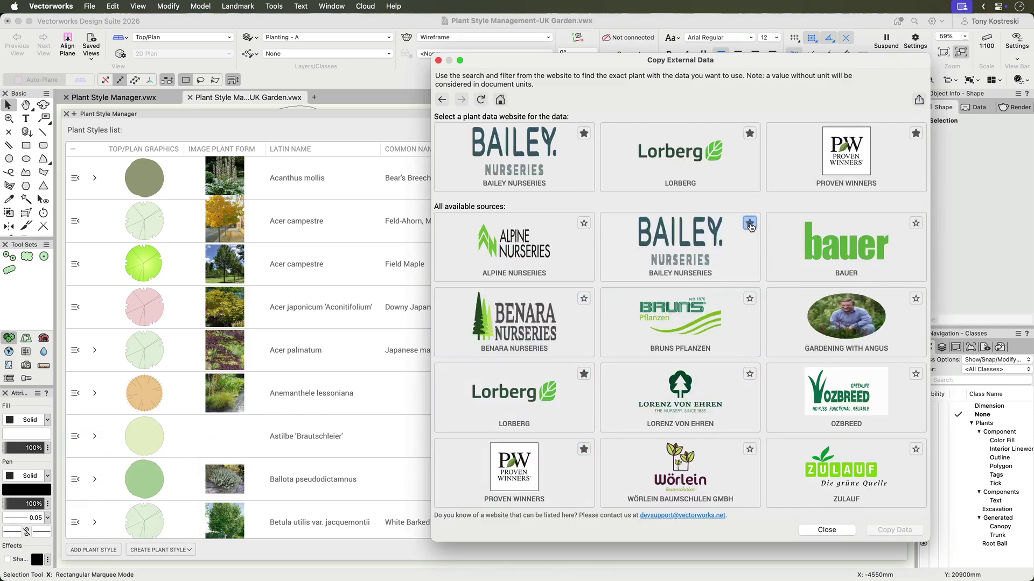
# Search Lorberg for astilbe and copy the Astilbe 'Brautschleier' product data
pyautogui.click(684, 164)
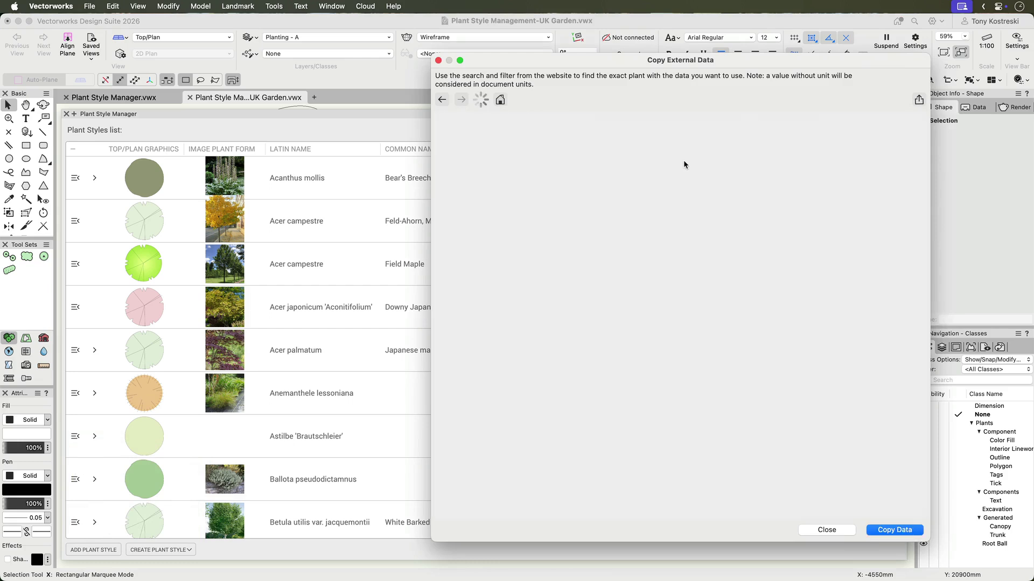
pyautogui.write('astilbe b')
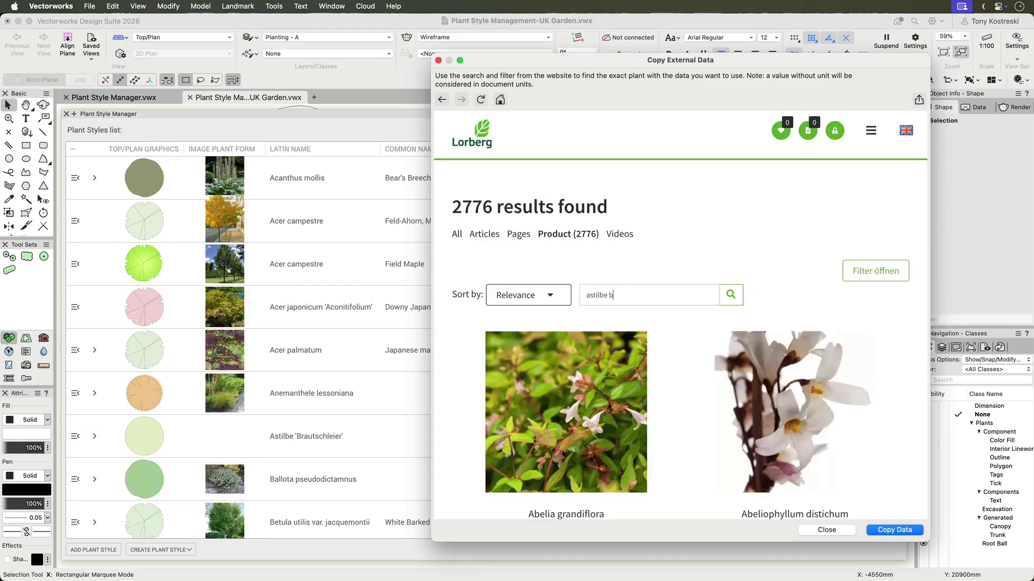
pyautogui.press('Return')
pyautogui.scroll(-10, 614, 304)
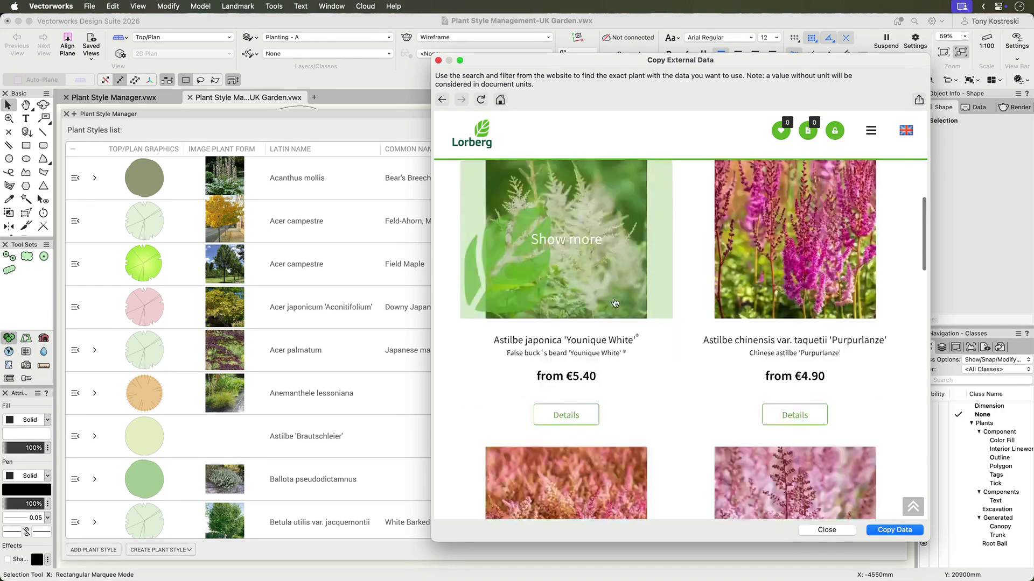
pyautogui.scroll(-8, 615, 303)
pyautogui.click(754, 324)
pyautogui.scroll(-15, 754, 324)
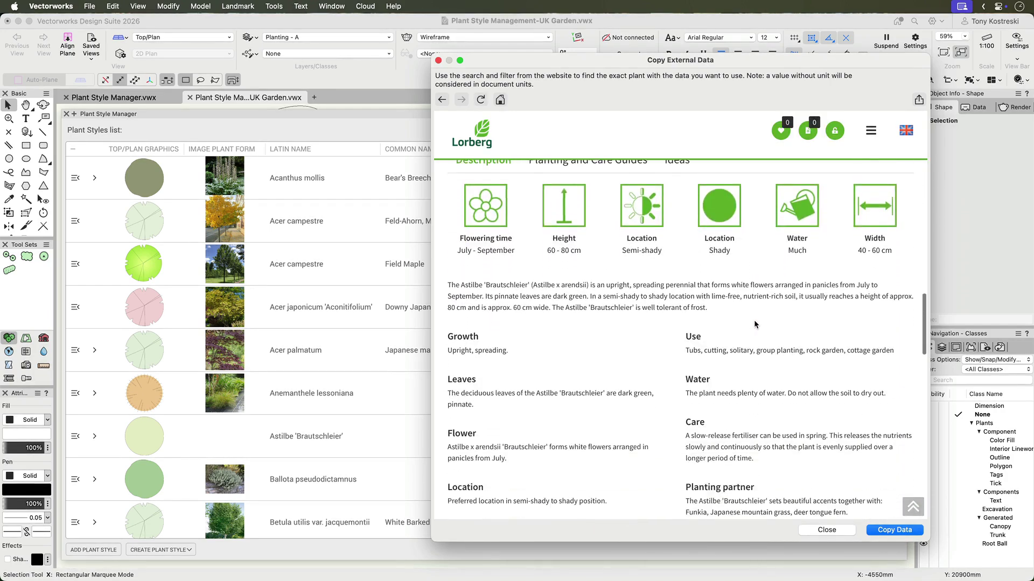
pyautogui.scroll(-1, 754, 324)
pyautogui.click(889, 531)
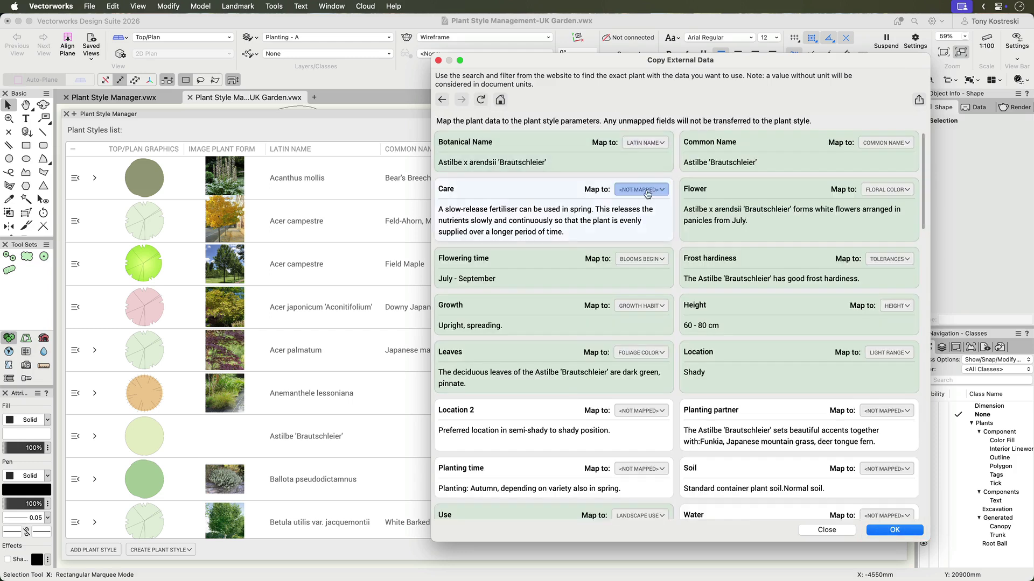
# Map Care to Maintenance Notes, Soil to Soil Range and Water to Water Range
pyautogui.click(649, 192)
pyautogui.scroll(-5, 659, 245)
pyautogui.click(661, 247)
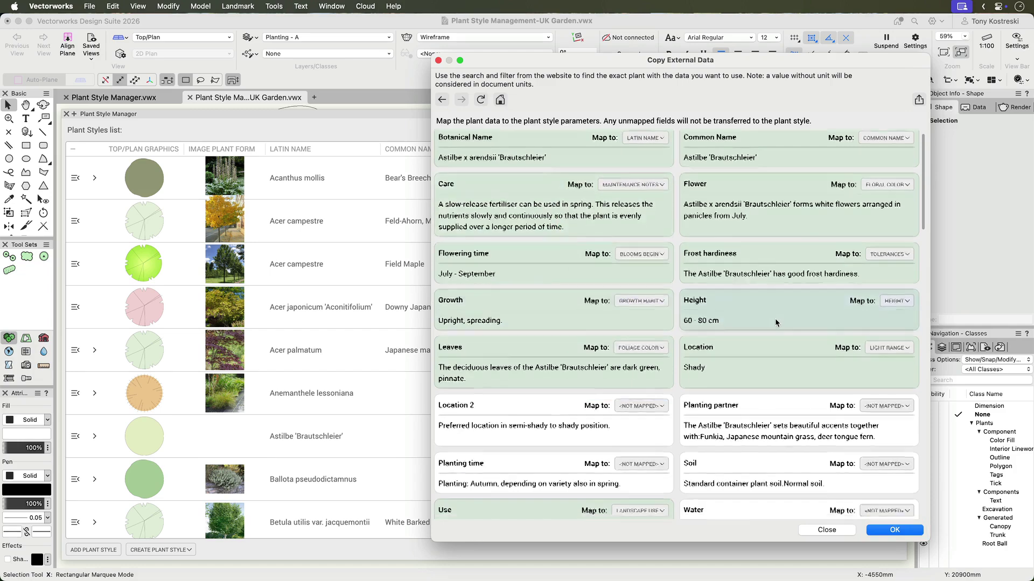
pyautogui.scroll(-5, 775, 323)
pyautogui.click(887, 309)
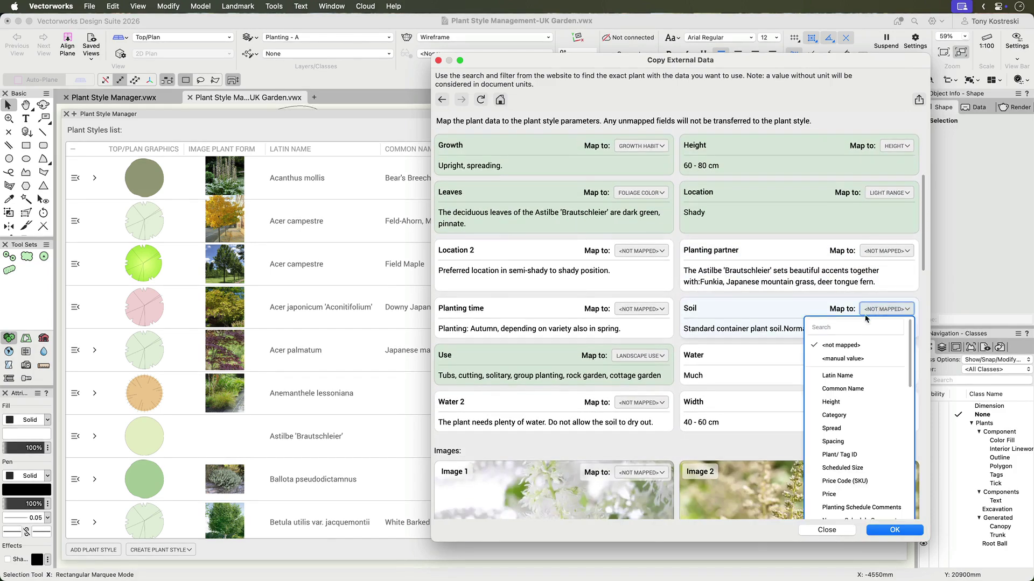
pyautogui.write('soil')
pyautogui.click(878, 376)
pyautogui.click(882, 358)
pyautogui.write('water')
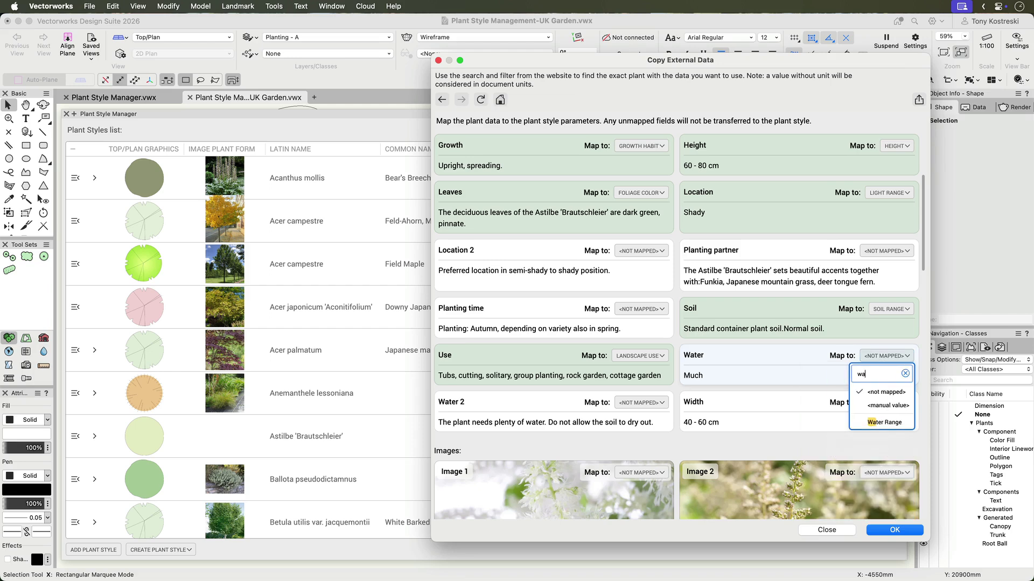
pyautogui.click(897, 424)
# Enter Width manually as Spread 40cm and Mature Spread 60cm
pyautogui.click(887, 402)
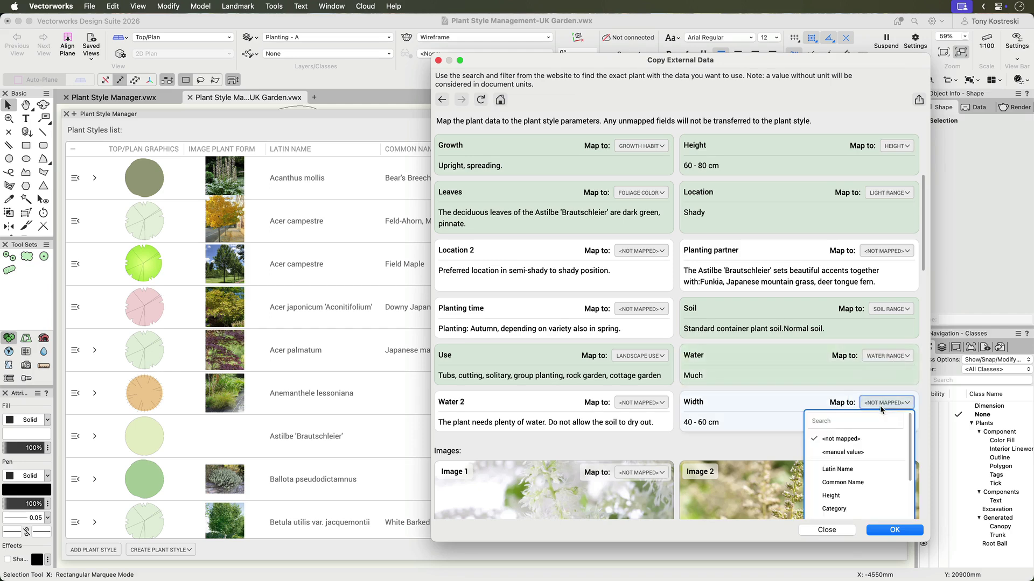
pyautogui.click(855, 454)
pyautogui.scroll(-5, 816, 403)
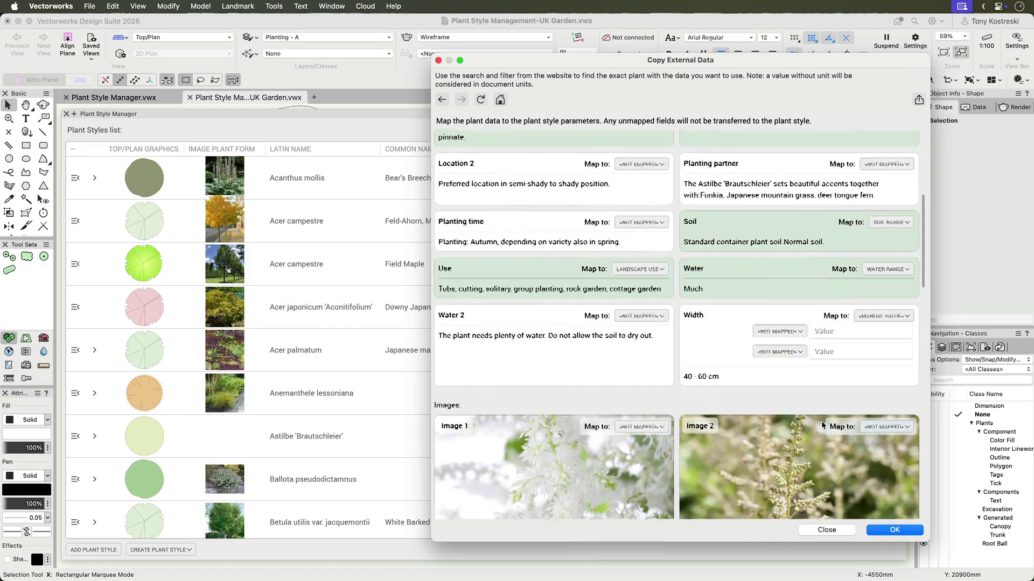
pyautogui.click(779, 266)
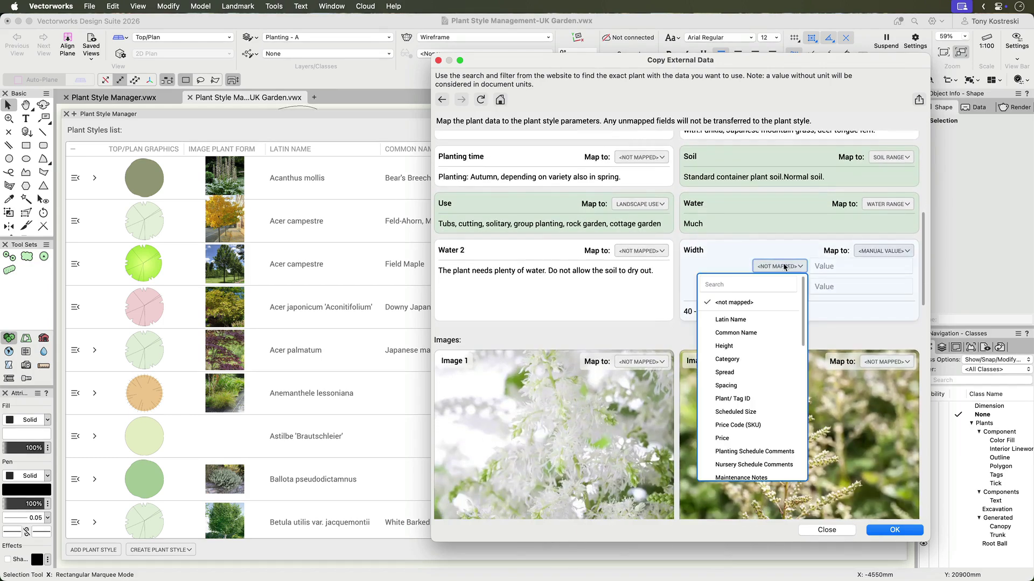
pyautogui.click(742, 374)
pyautogui.click(838, 266)
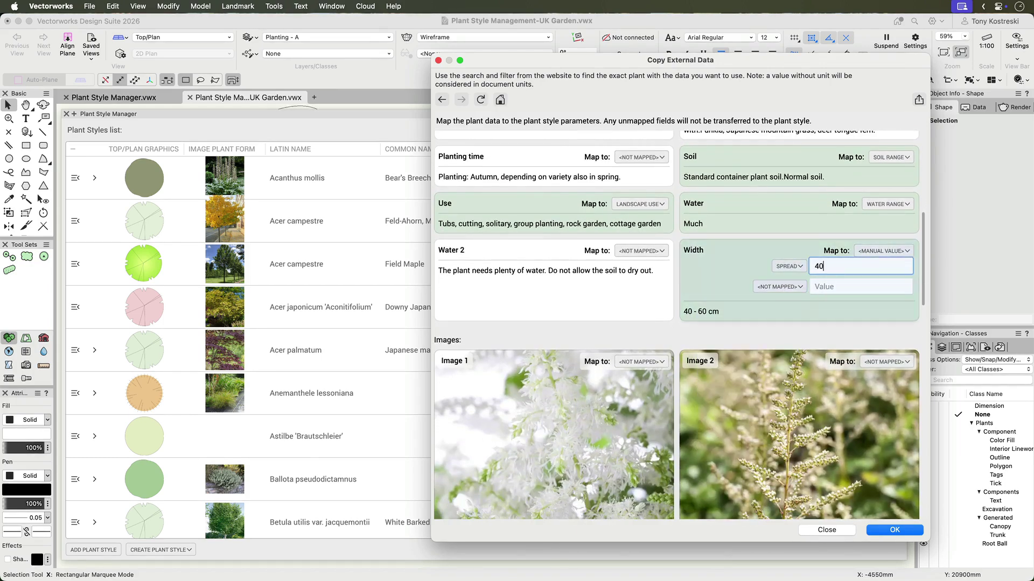
pyautogui.write('cm')
pyautogui.click(779, 286)
pyautogui.scroll(-5, 762, 400)
pyautogui.scroll(-2, 763, 400)
pyautogui.click(743, 406)
pyautogui.click(831, 286)
pyautogui.write('60cm')
# Map Image 1 to Image Detail and Image 3 to Image Plant Form, set Image 2's mapping, and apply
pyautogui.scroll(-5, 630, 184)
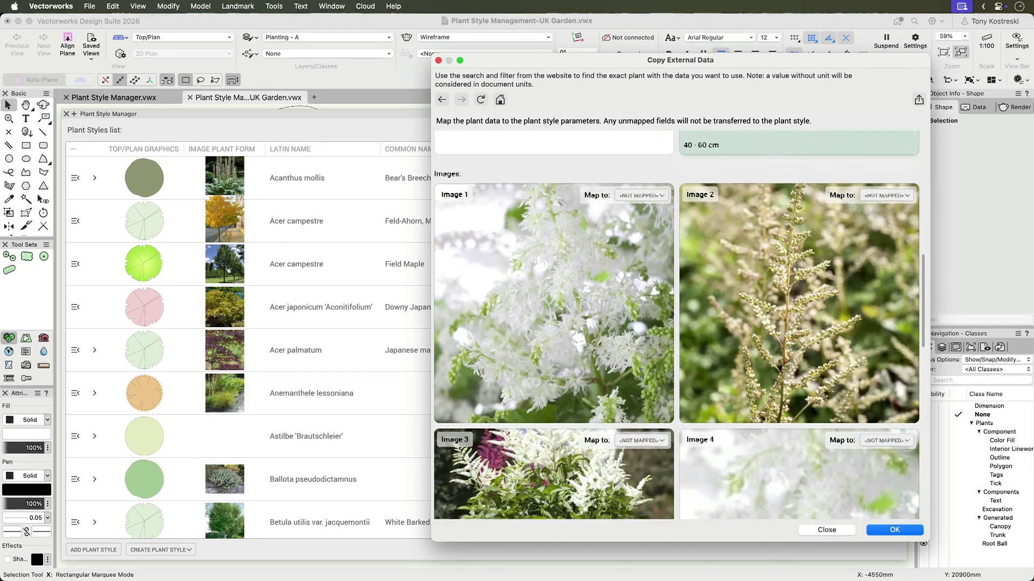
pyautogui.click(630, 184)
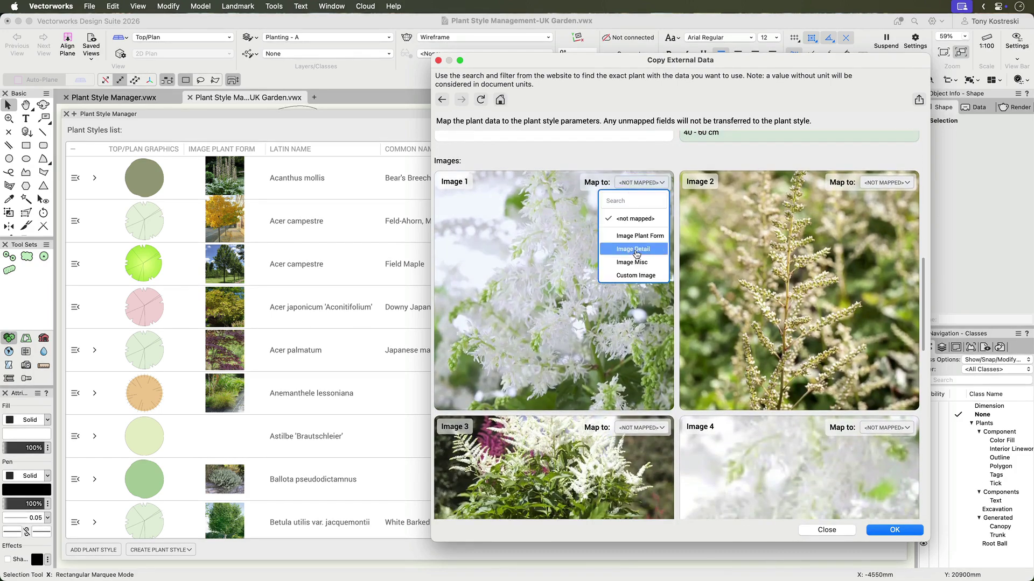
pyautogui.click(633, 249)
pyautogui.click(886, 183)
pyautogui.click(877, 262)
pyautogui.scroll(-3, 635, 247)
pyautogui.click(637, 241)
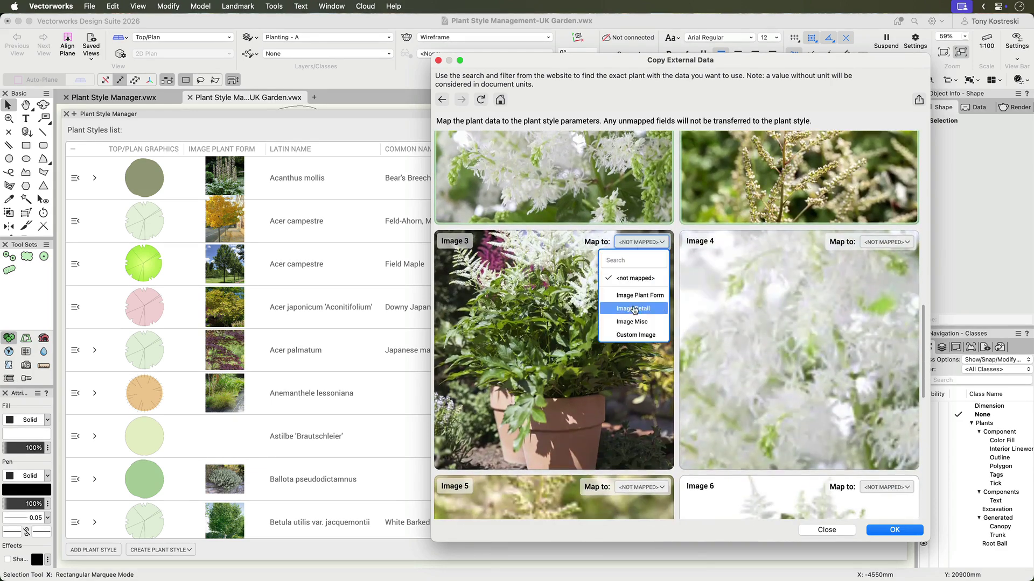
pyautogui.click(634, 297)
pyautogui.scroll(-1, 633, 297)
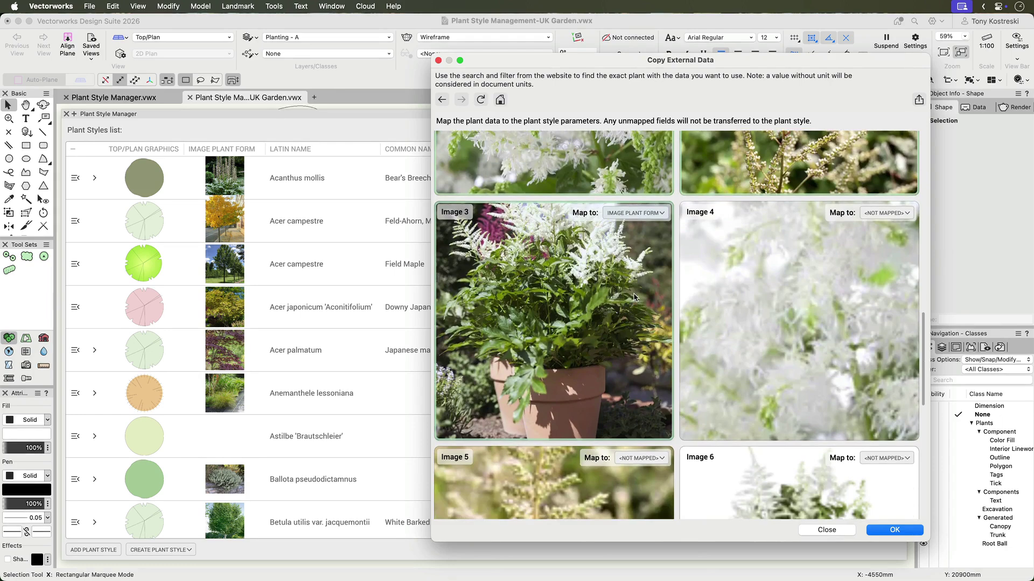
pyautogui.click(898, 529)
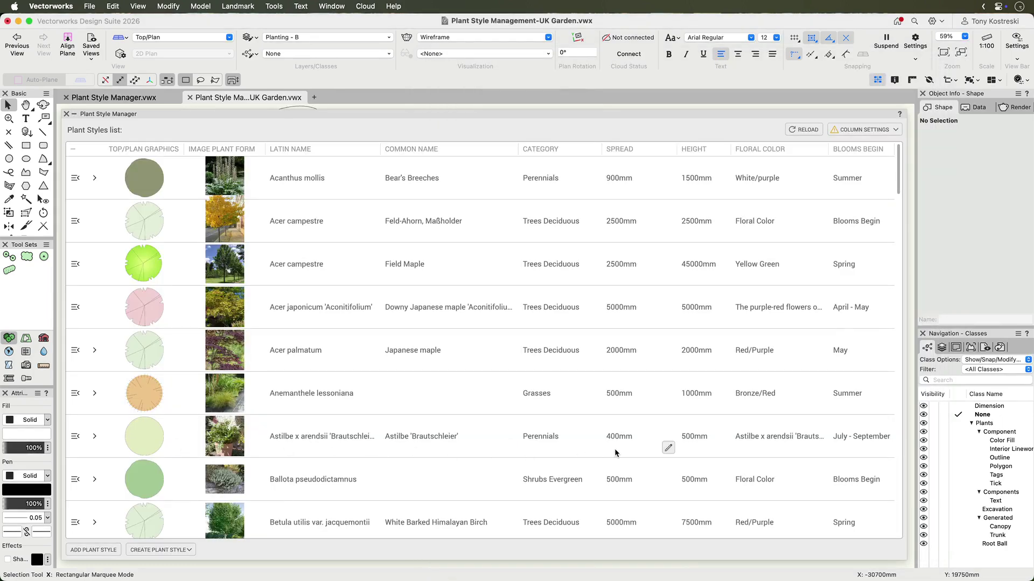
# Select all Astilbe 'Brautschleier' plants in the drawing and zoom to them
pyautogui.click(94, 436)
pyautogui.click(95, 491)
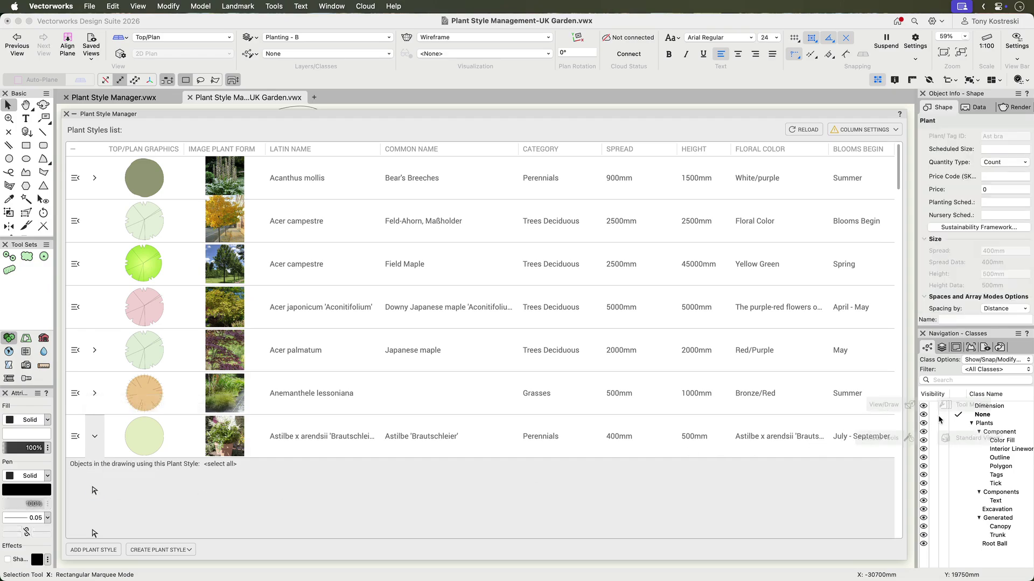
pyautogui.hotkey('ctrl', 'space')
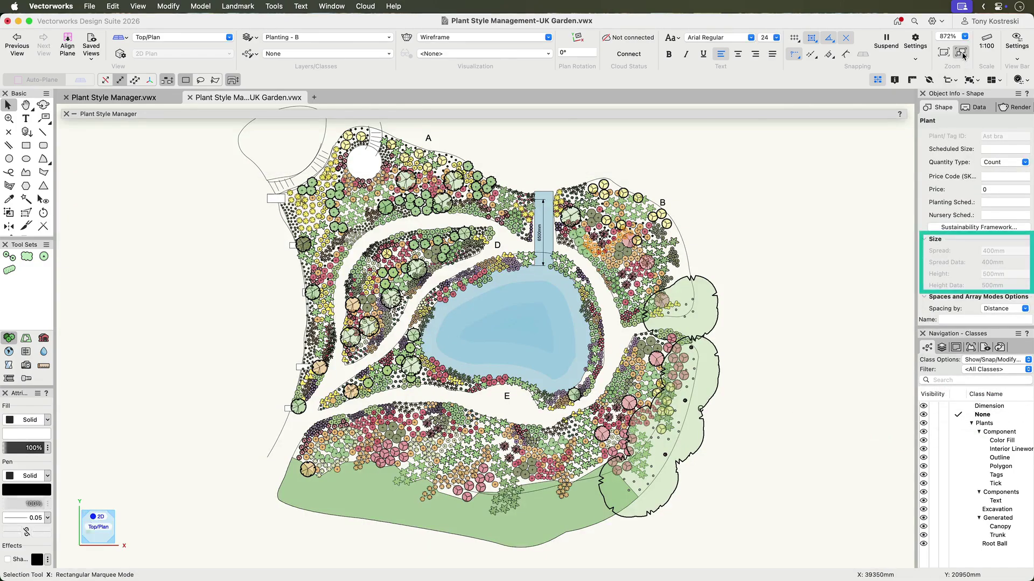
pyautogui.press('super+4')
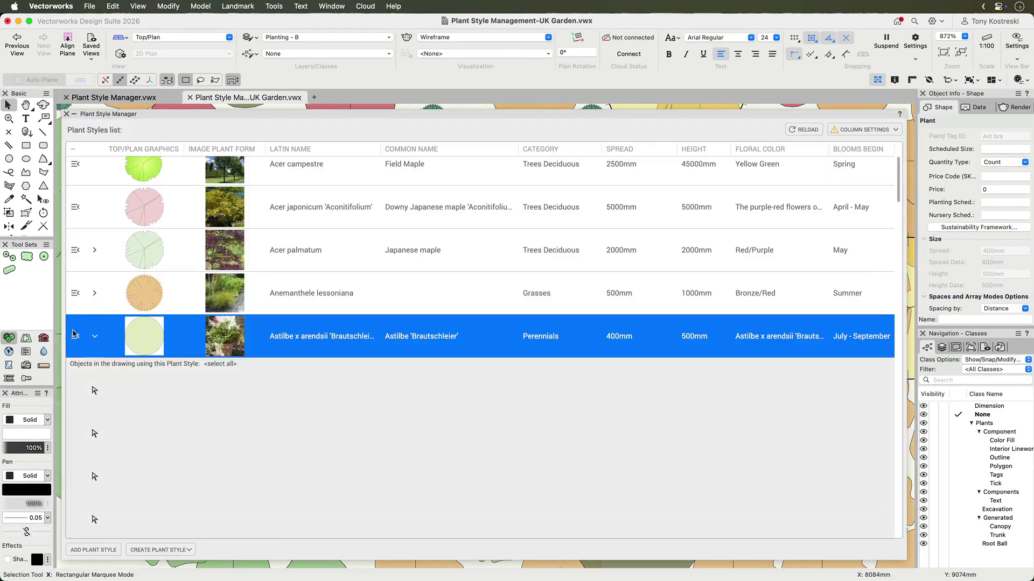
# Reopen the Astilbe style's Lorberg external data mapping with Copy Data
pyautogui.click(75, 336)
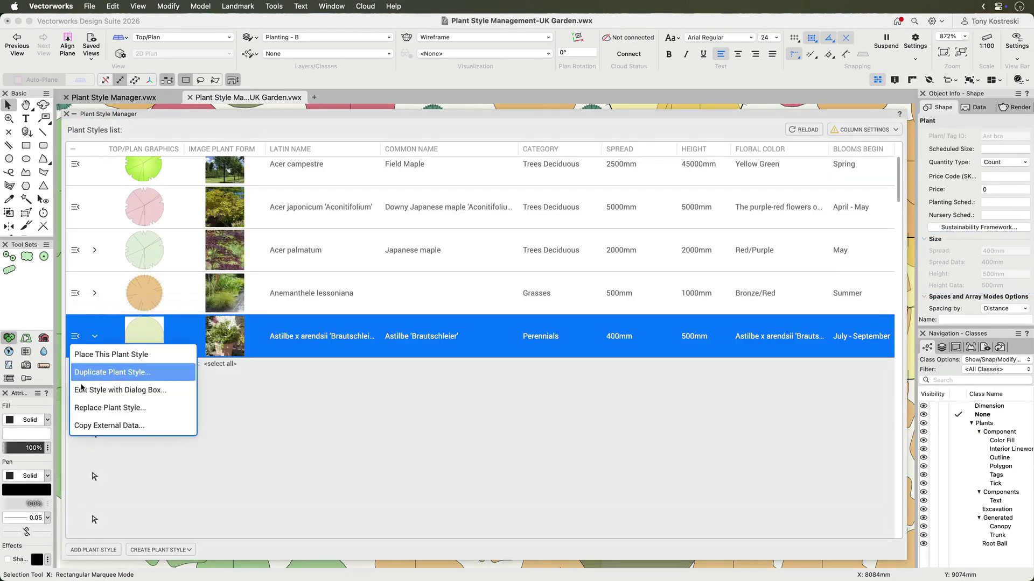
pyautogui.click(89, 425)
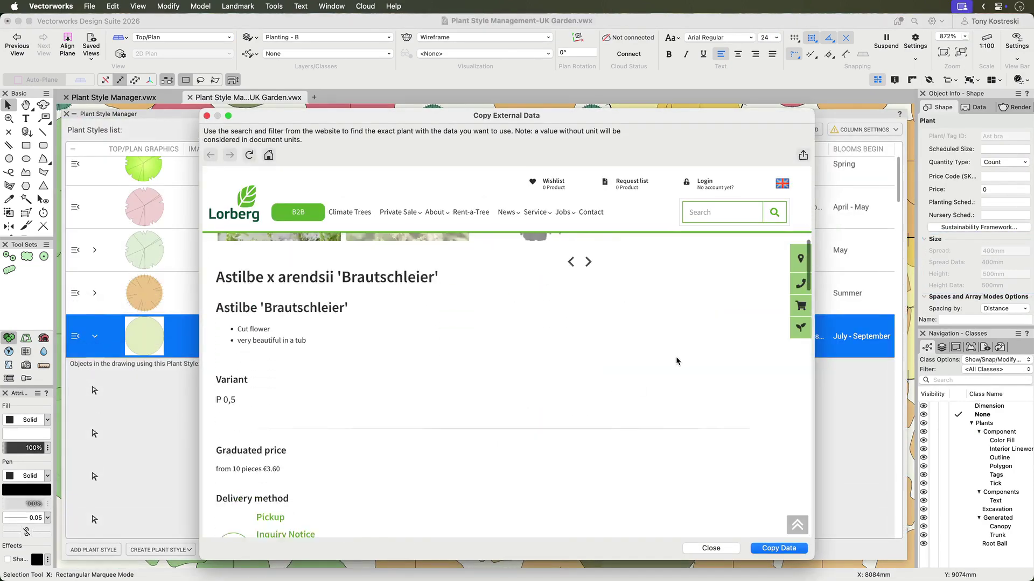
pyautogui.scroll(-3, 677, 361)
pyautogui.click(778, 548)
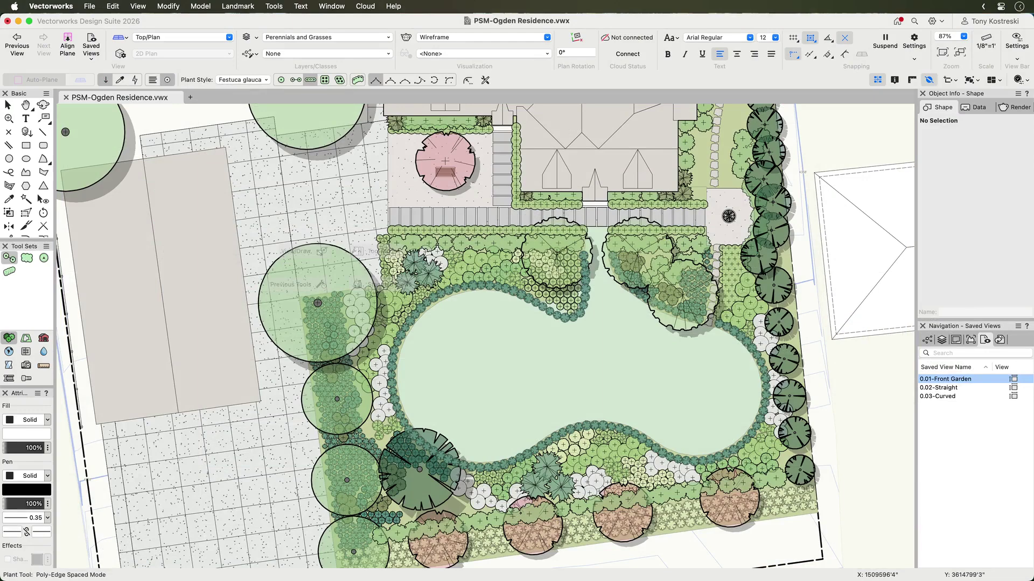
# In the 0.05-Edit Path saved view, reshape the dark border plants' path by moving a vertex
pyautogui.doubleClick(938, 388)
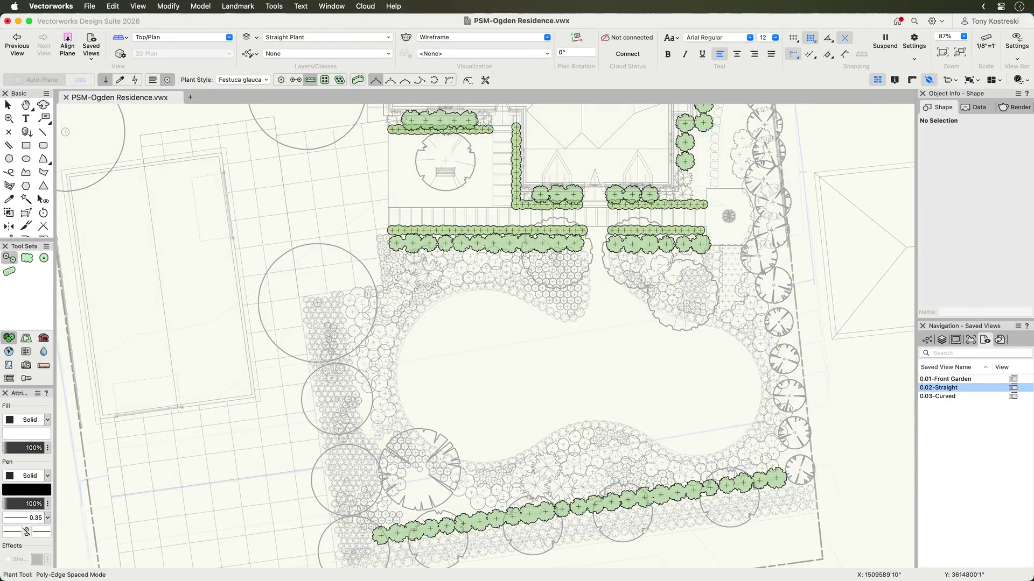
pyautogui.doubleClick(937, 396)
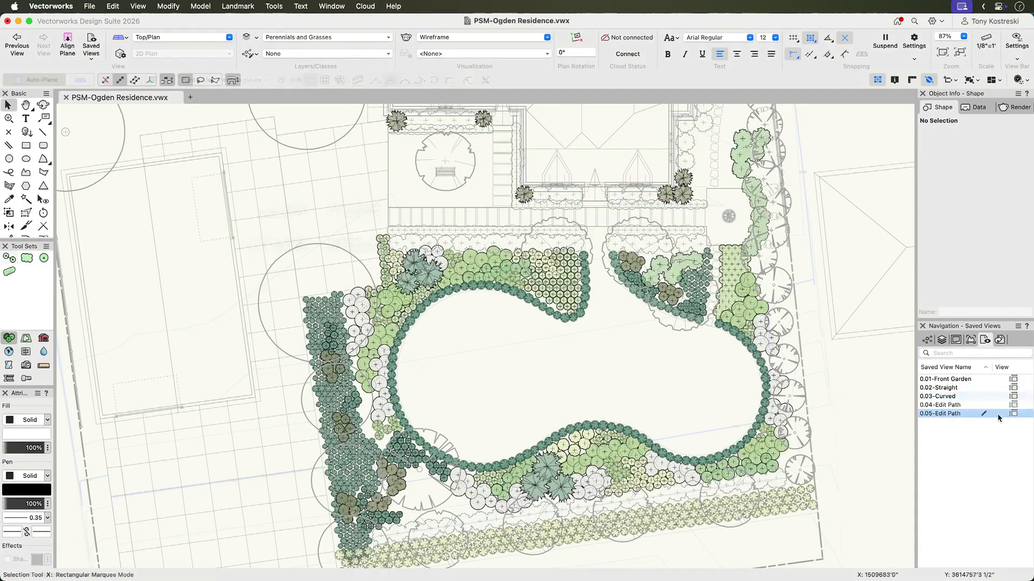
pyautogui.doubleClick(997, 414)
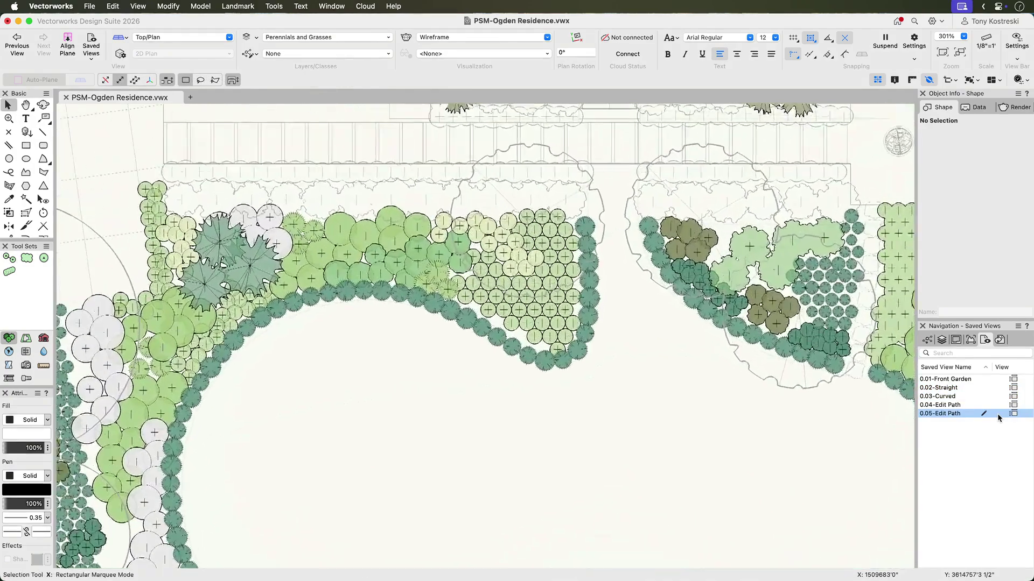
pyautogui.doubleClick(572, 323)
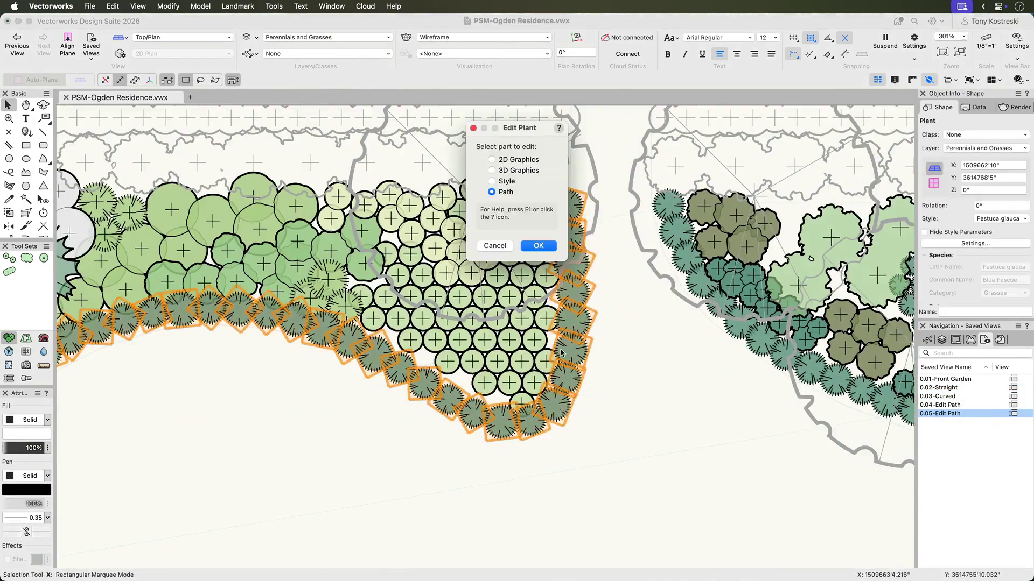
pyautogui.click(538, 246)
pyautogui.moveTo(549, 409); pyautogui.dragTo(508, 327)
# Reshape the Nepeta mass's path by dragging one of its vertices
pyautogui.click(443, 333)
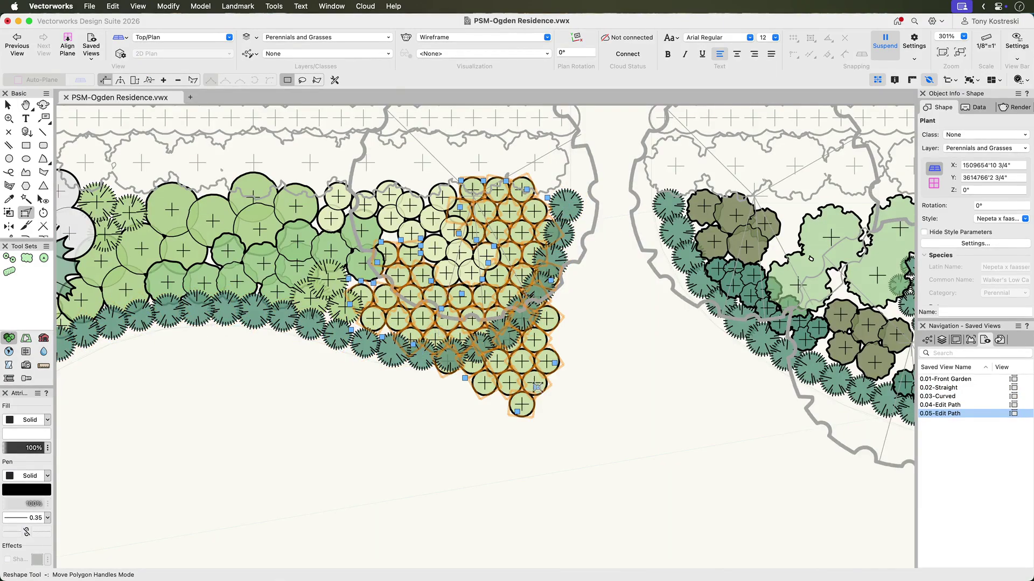
pyautogui.moveTo(538, 386); pyautogui.dragTo(504, 320)
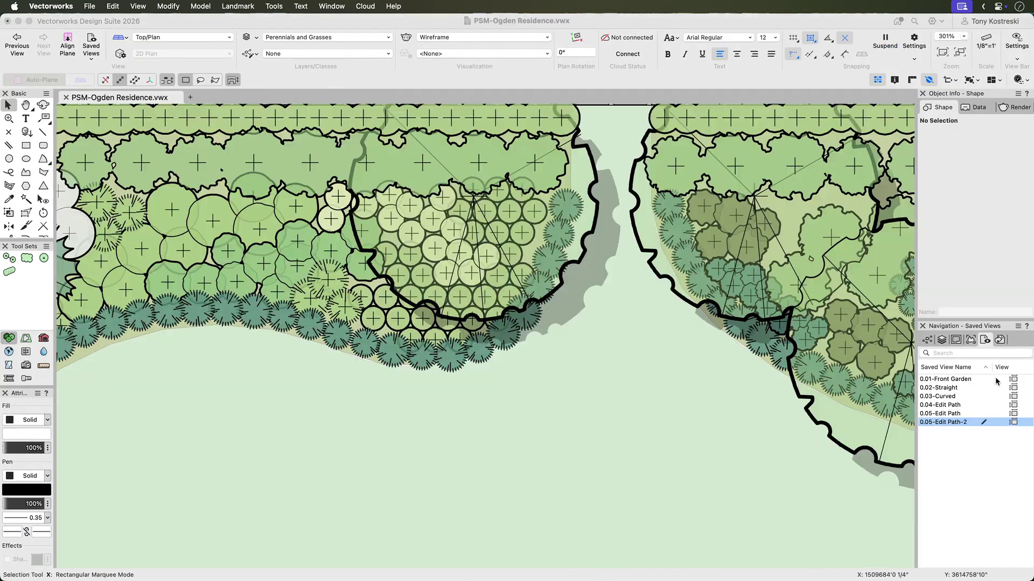
pyautogui.doubleClick(995, 379)
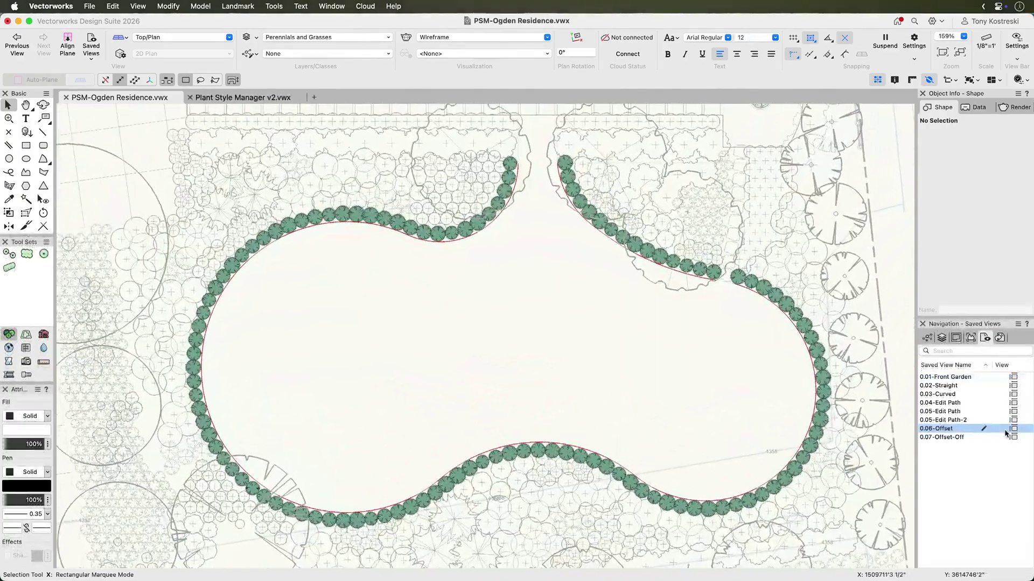
# In the 0.07-Offset-Off view, set the Festuca glauca plants' Offset from Path to 1
pyautogui.doubleClick(996, 437)
pyautogui.doubleClick(481, 183)
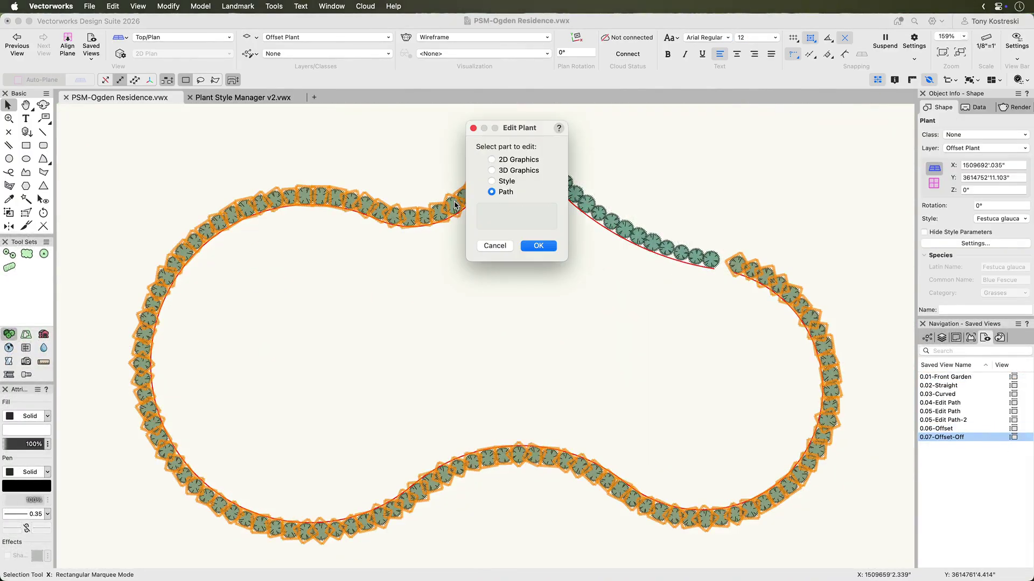
pyautogui.click(539, 245)
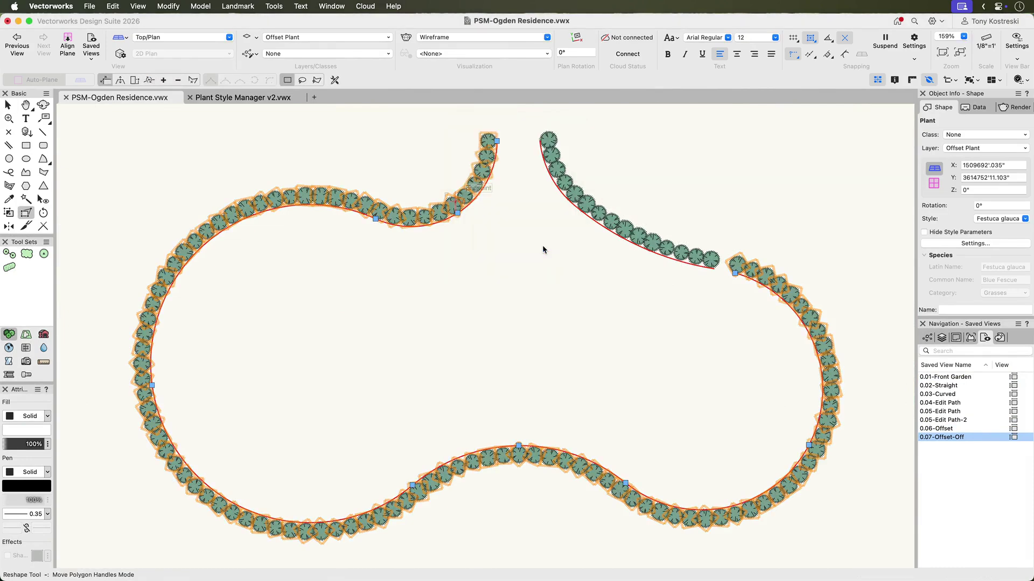
pyautogui.click(968, 245)
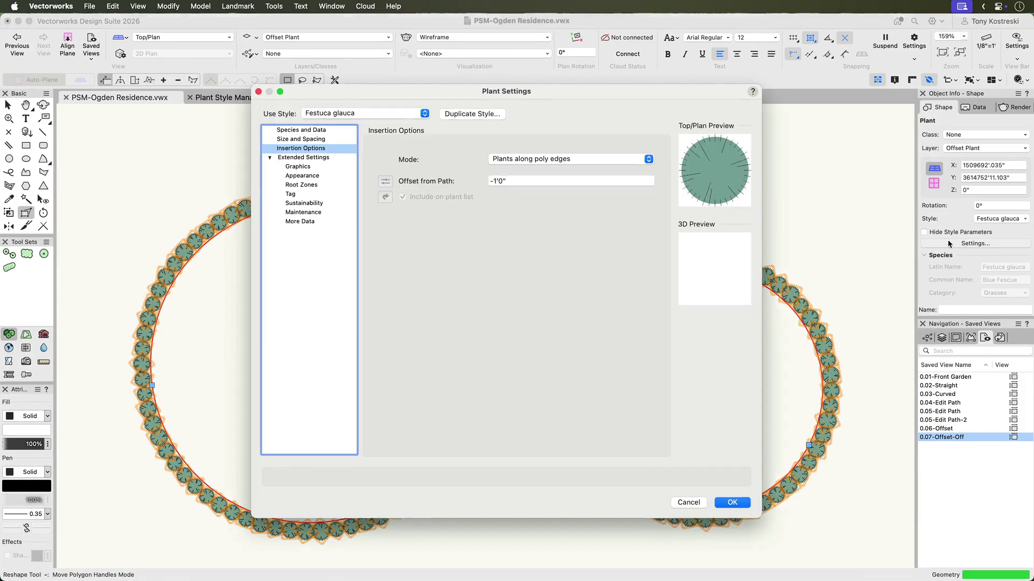
pyautogui.press('Tab')
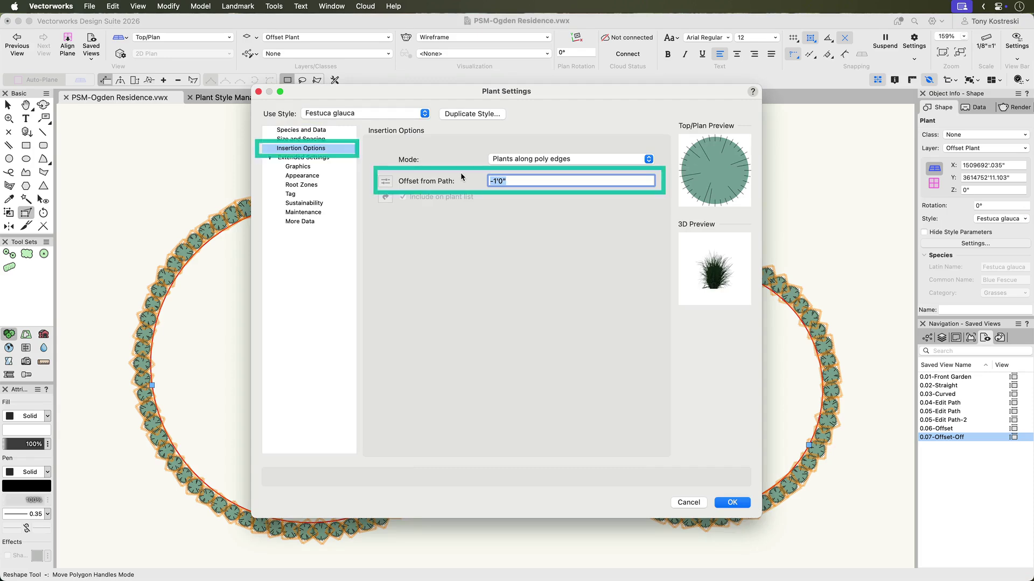
pyautogui.write('1')
pyautogui.press('Return')
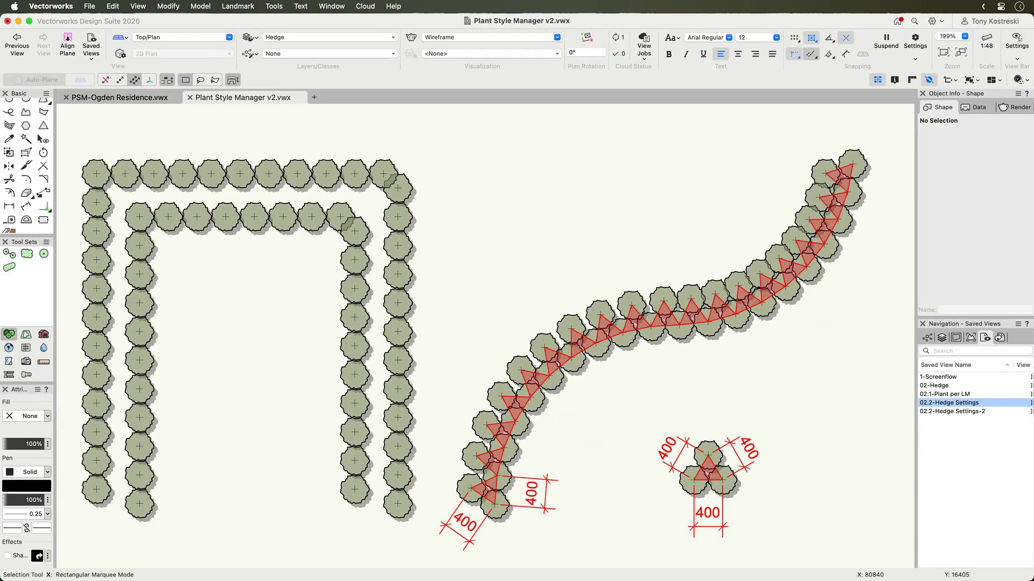
# In the 02.2-Hedge Settings-2 view, set the staggered hedge to 3 plants per linear meter
pyautogui.doubleClick(1012, 411)
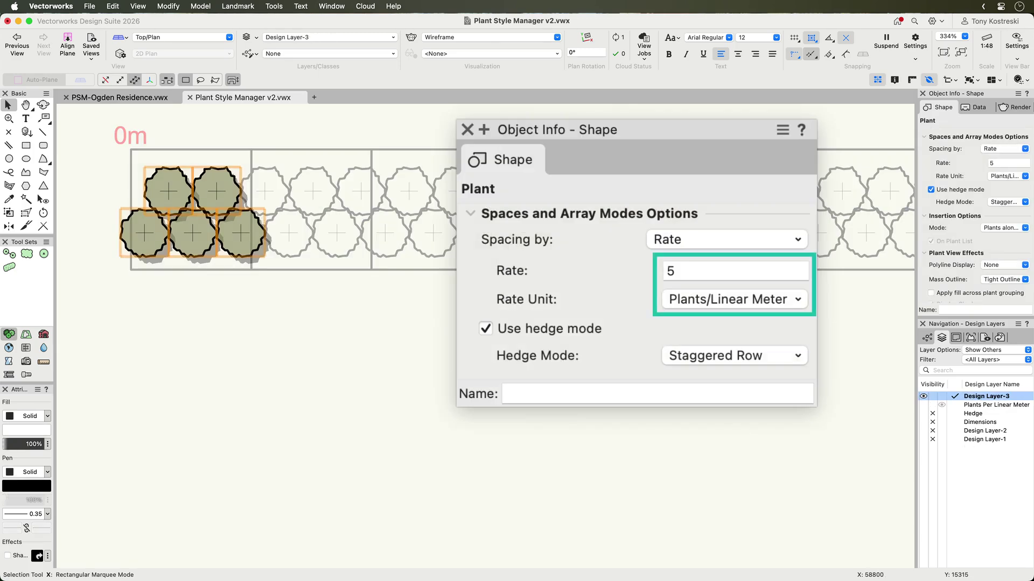
pyautogui.write('3')
pyautogui.press('Return')
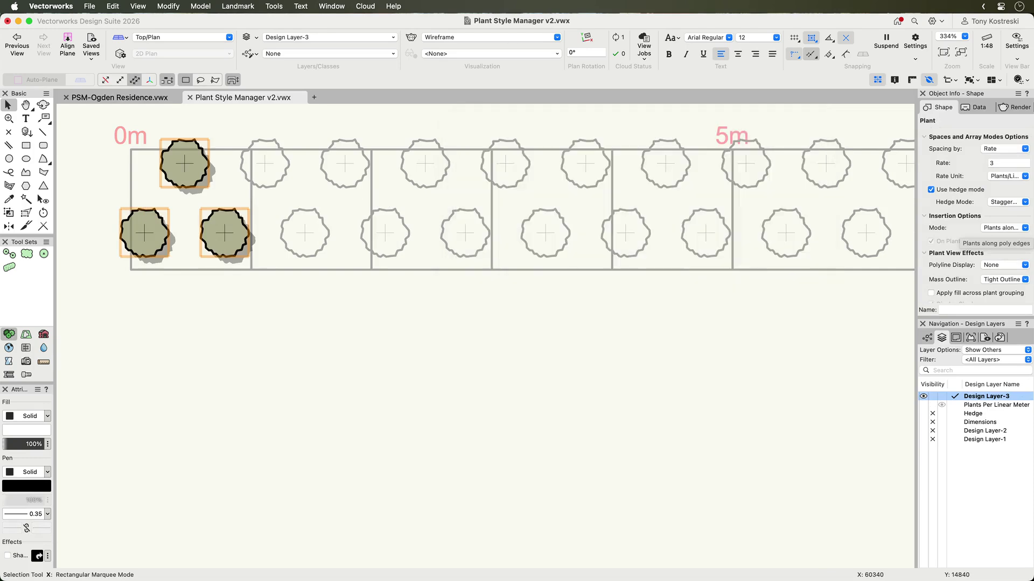
# Set the rectangular hedge to 2 plants per linear meter
pyautogui.click(996, 404)
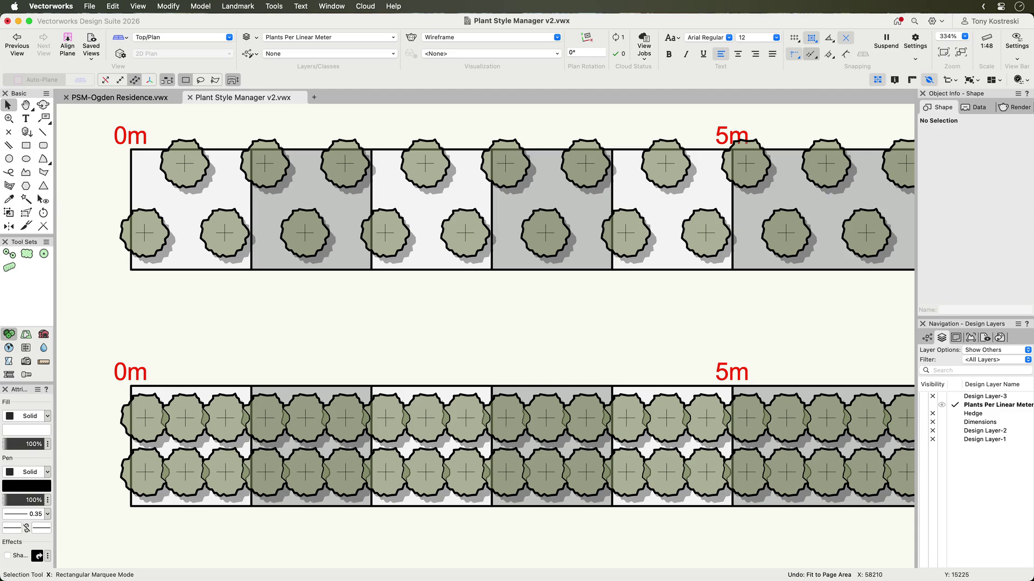
pyautogui.hotkey('ctrl', 'z')
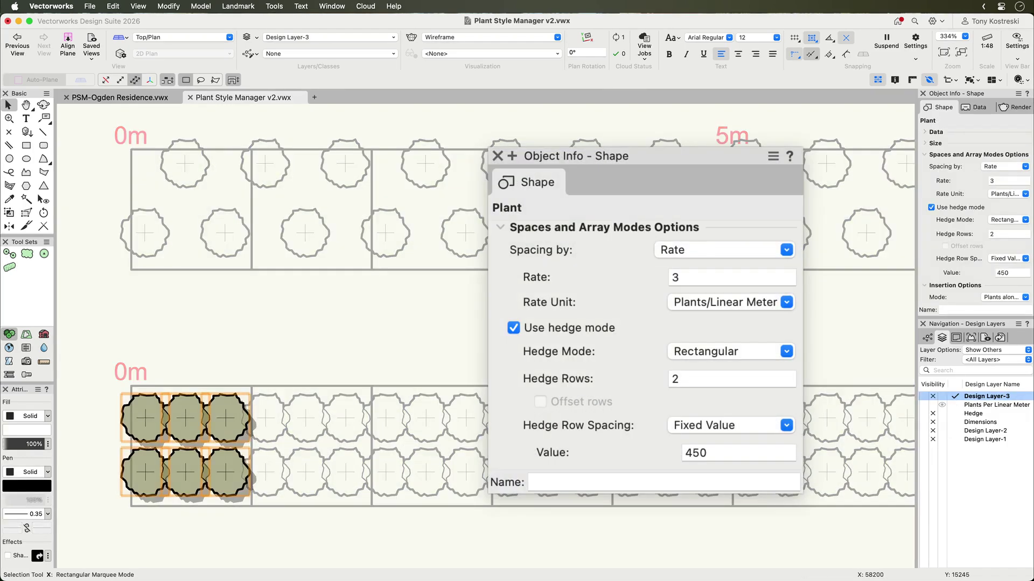
pyautogui.write('2')
pyautogui.press('Return')
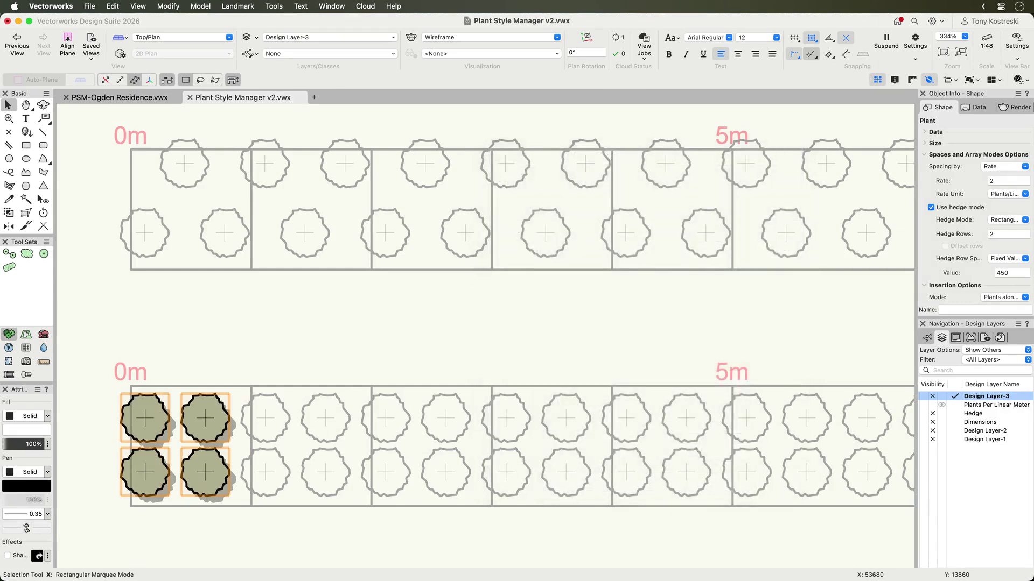
pyautogui.click(996, 404)
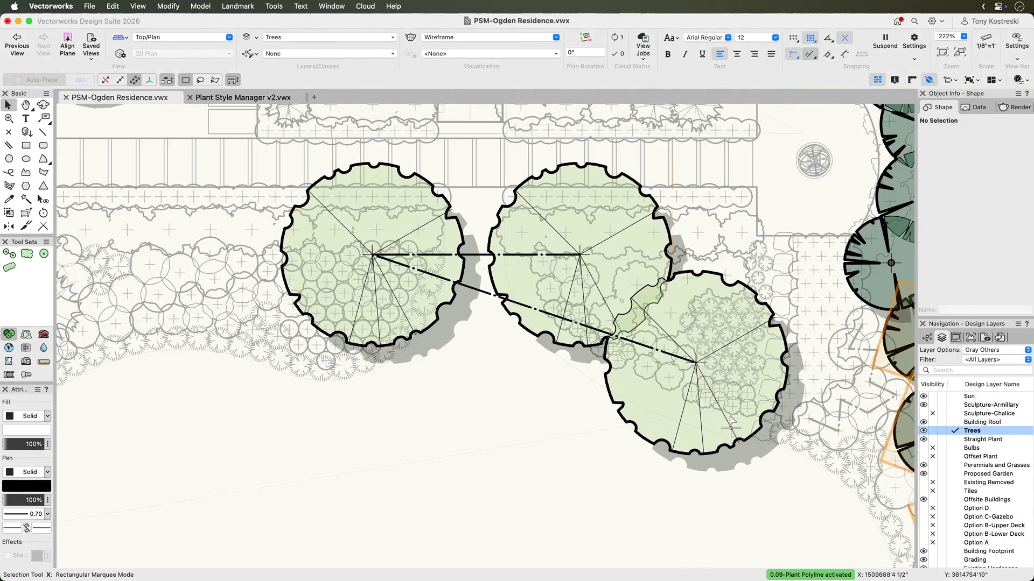
# Relink the three trees' plant polyline through the middle tree, replacing the old segment
pyautogui.doubleClick(697, 394)
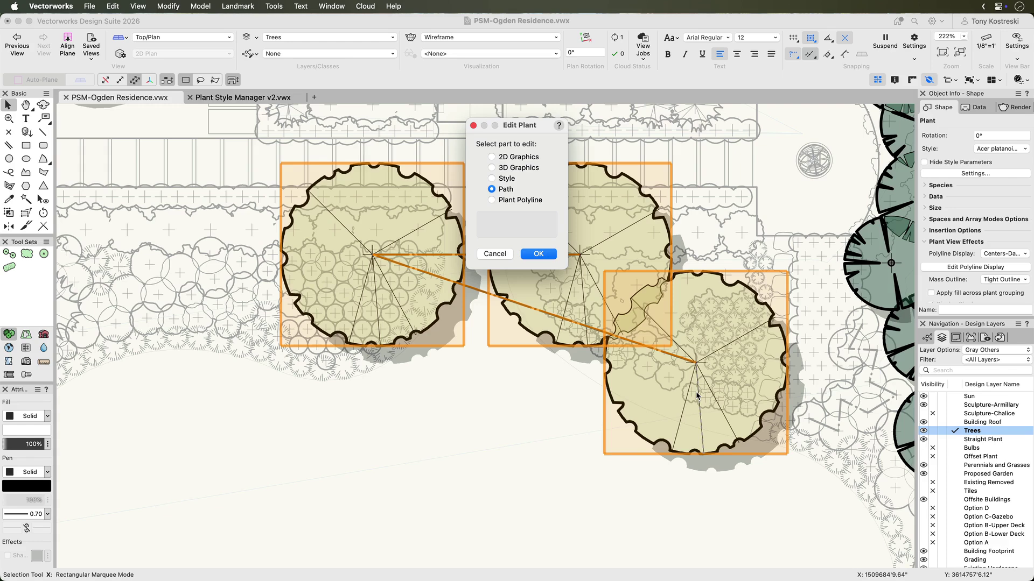
pyautogui.click(534, 200)
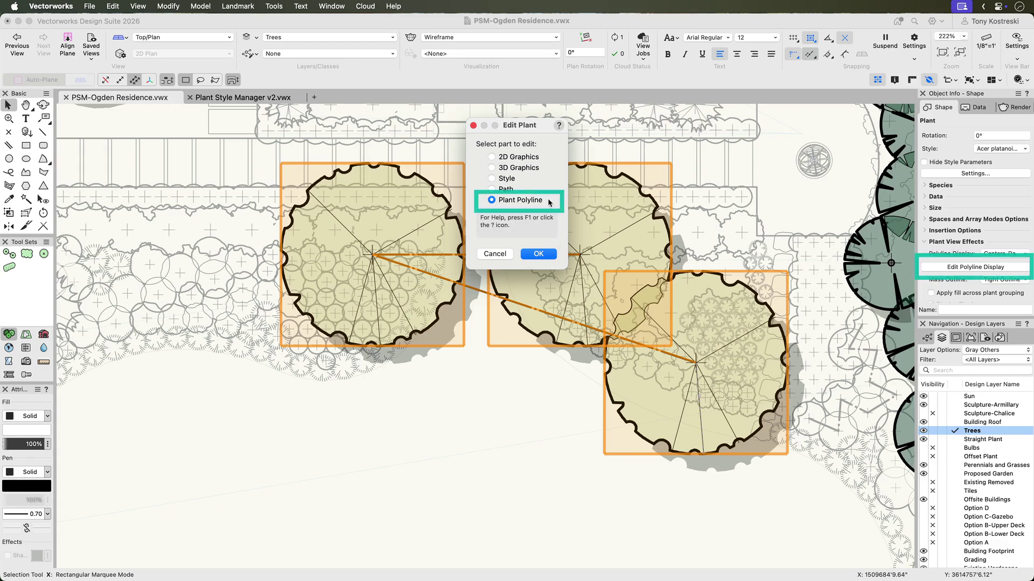
pyautogui.click(547, 254)
pyautogui.press('u')
pyautogui.click(424, 263)
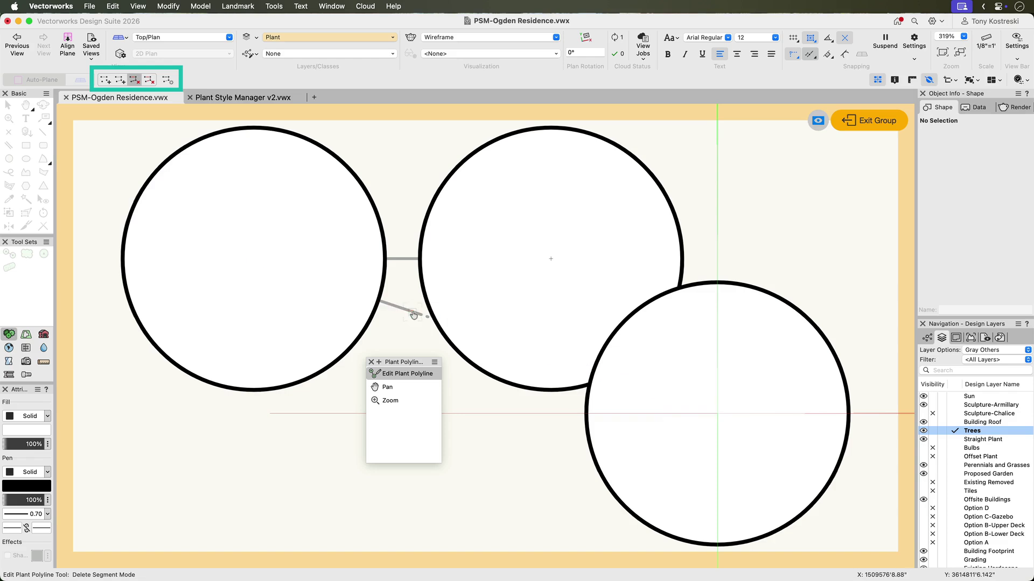
pyautogui.click(106, 80)
pyautogui.click(658, 390)
pyautogui.click(449, 266)
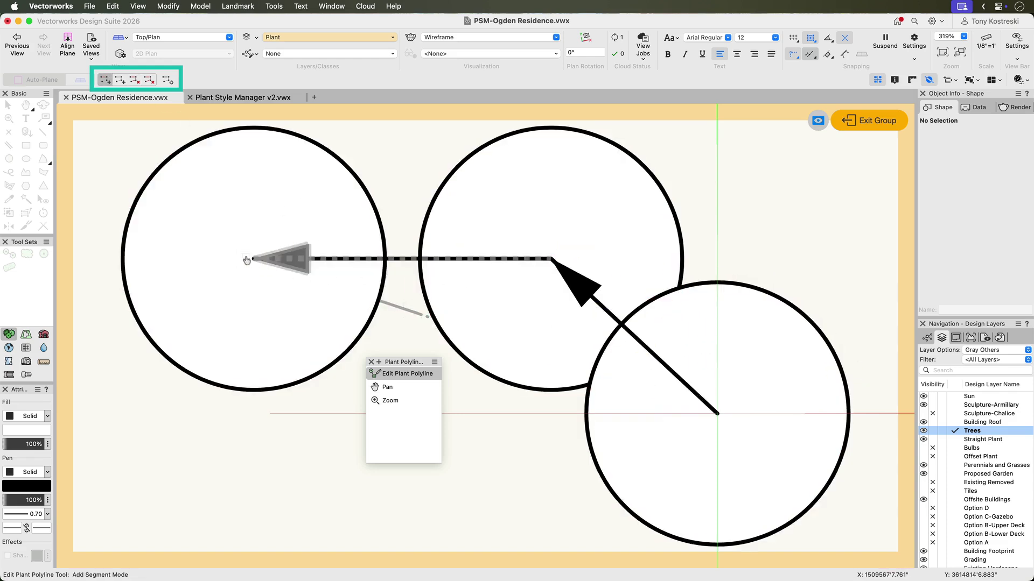
pyautogui.doubleClick(261, 259)
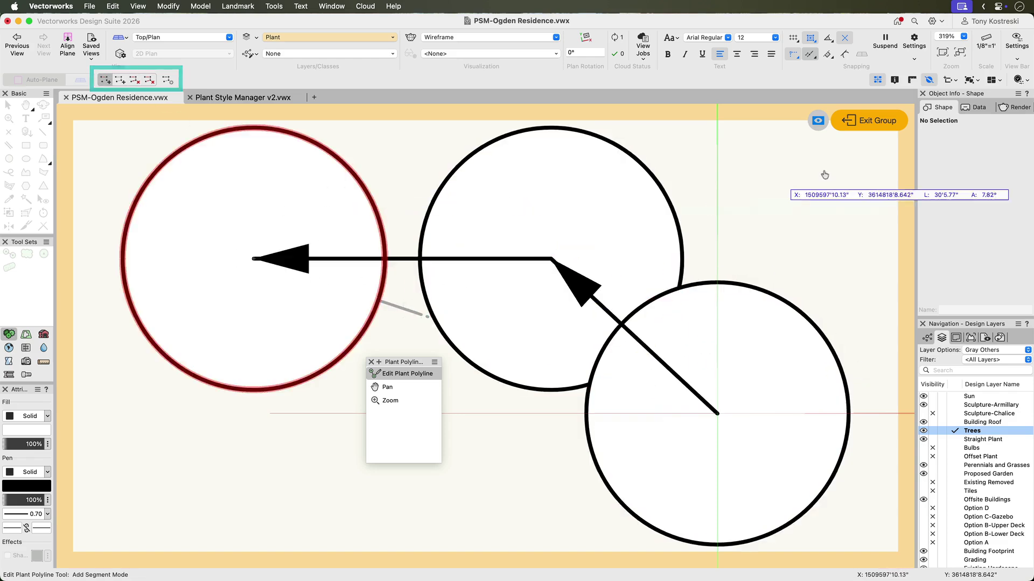
pyautogui.click(876, 121)
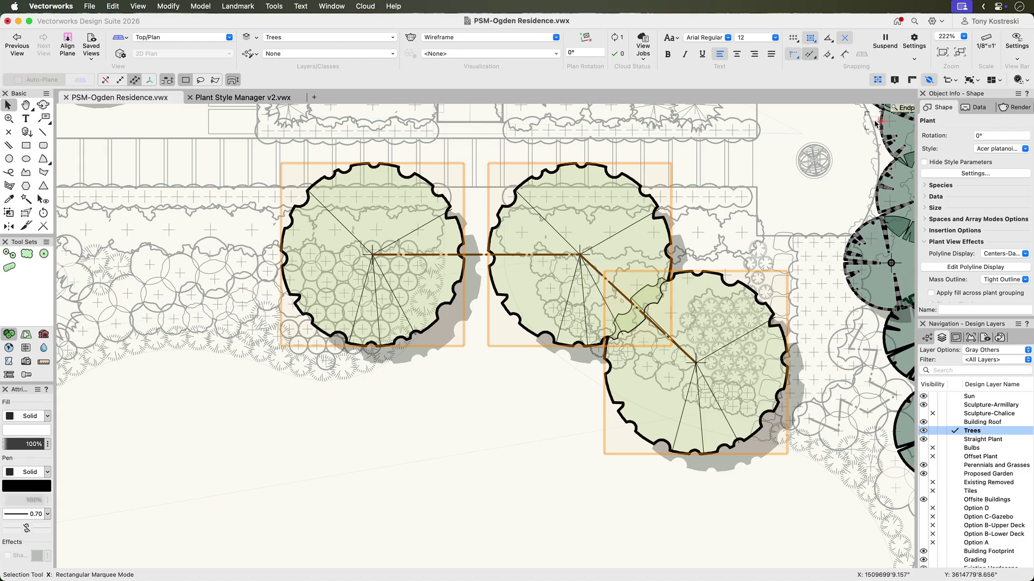
# Curve the three trees' path into arcs, bending the left segment up and the right down
pyautogui.doubleClick(511, 194)
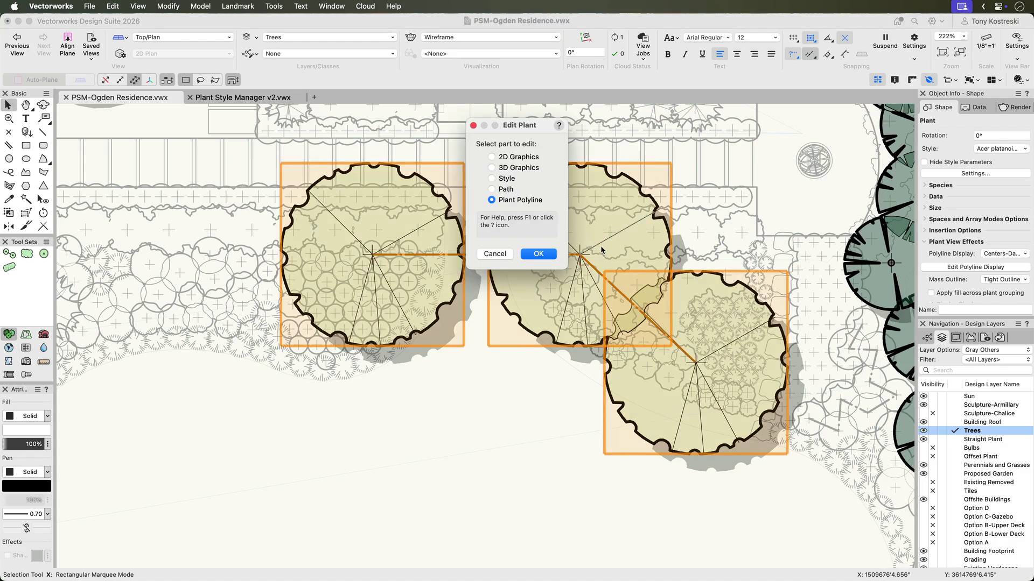
pyautogui.click(507, 190)
pyautogui.click(535, 255)
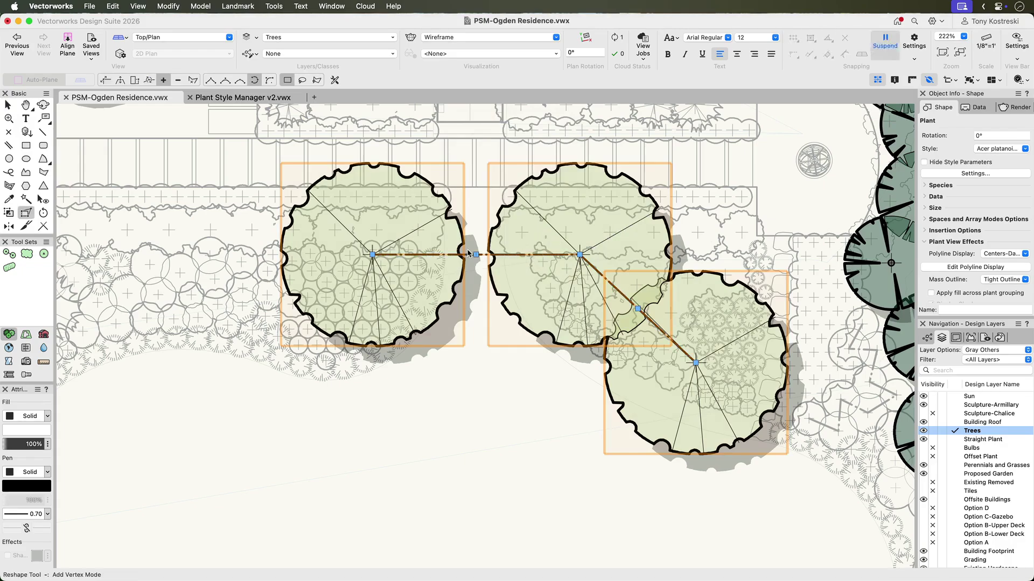
pyautogui.moveTo(476, 254); pyautogui.dragTo(476, 172)
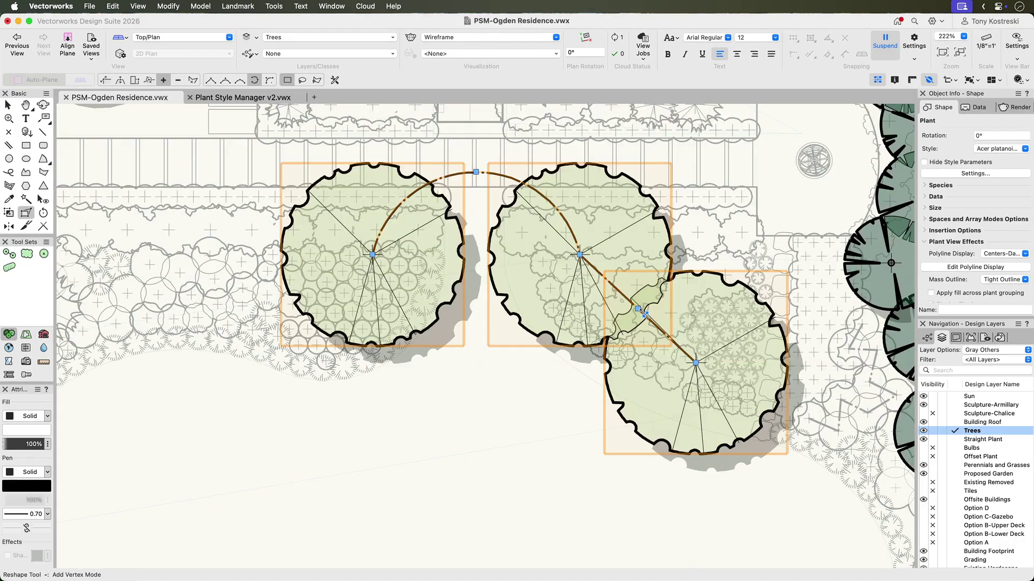
pyautogui.moveTo(643, 314); pyautogui.dragTo(568, 386)
pyautogui.press('x')
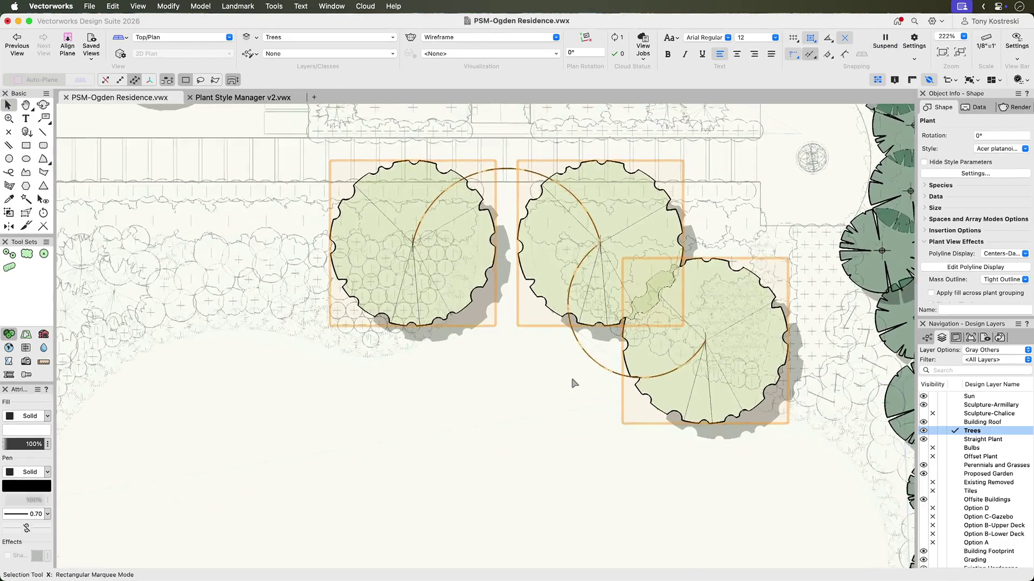
# Reshape the pink tree row's path into downward scallops between its trees
pyautogui.scroll(-5, 574, 383)
pyautogui.doubleClick(558, 505)
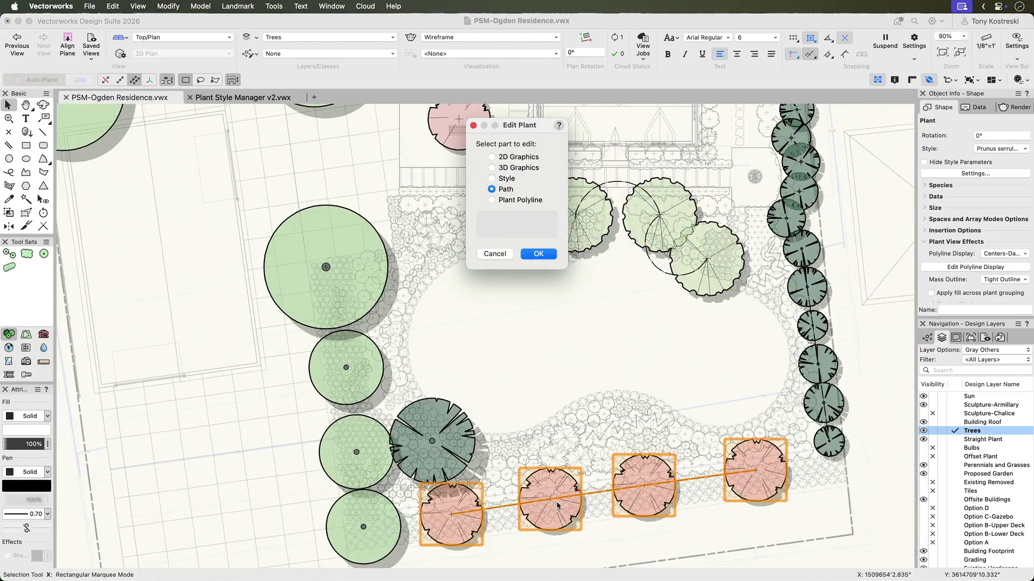
pyautogui.press('Return')
pyautogui.moveTo(500, 506); pyautogui.dragTo(507, 547)
pyautogui.moveTo(597, 492); pyautogui.dragTo(605, 529)
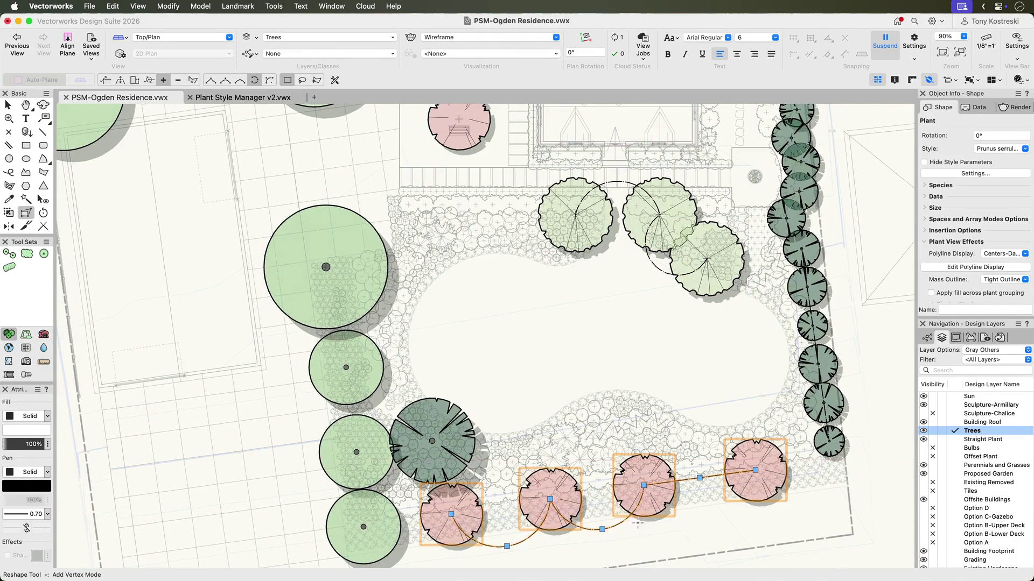
pyautogui.moveTo(706, 484); pyautogui.dragTo(709, 514)
pyautogui.press('x')
pyautogui.press('x')
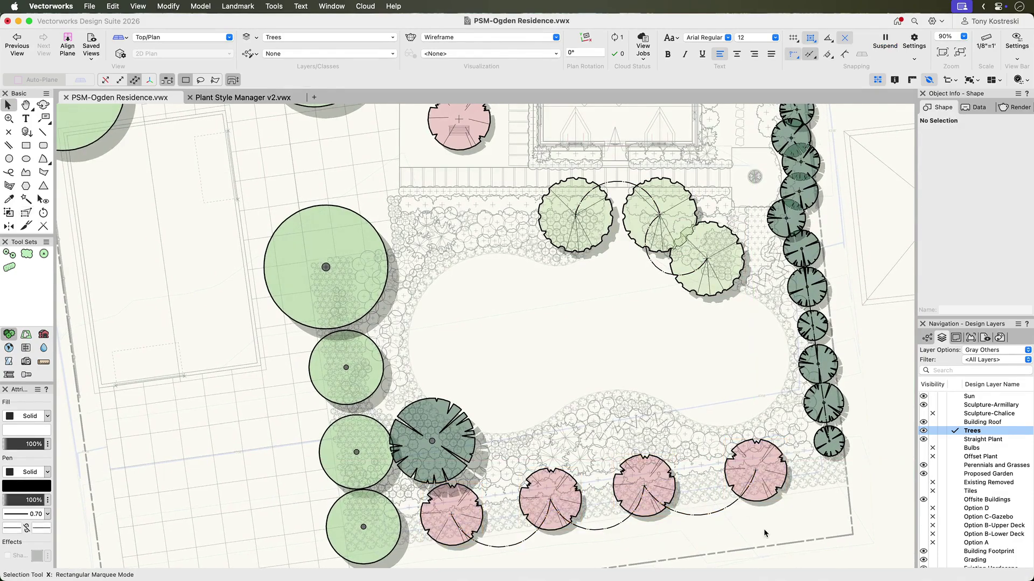